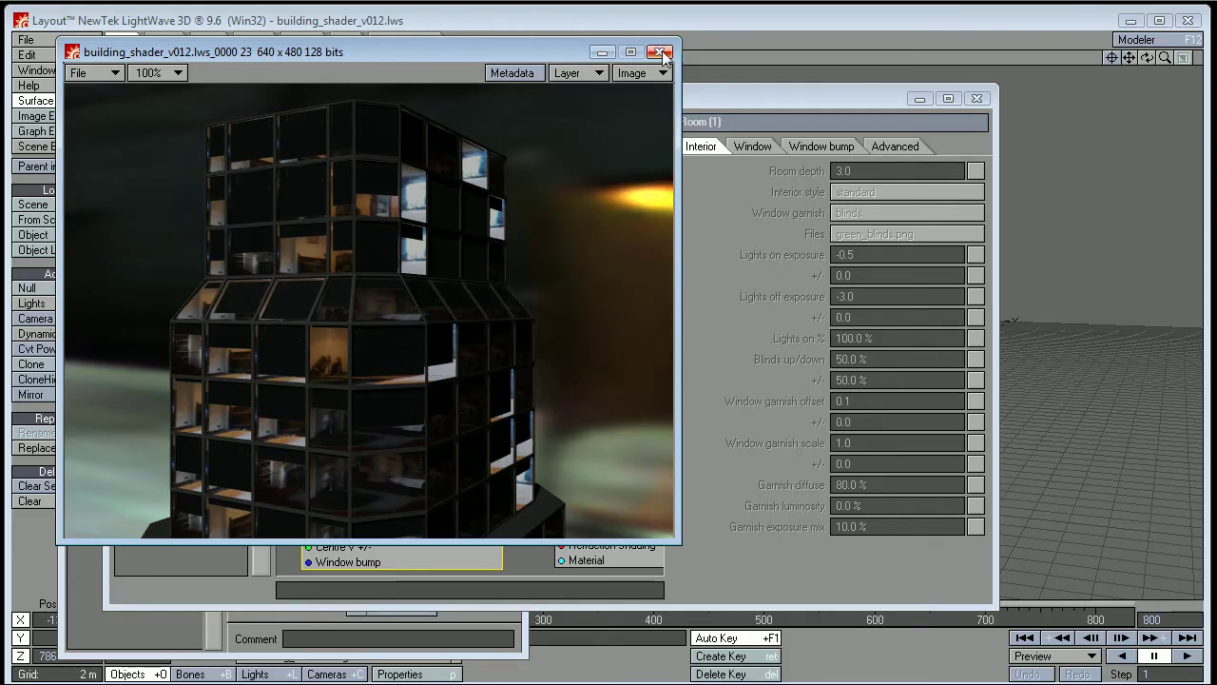
Close the previous render and leave the window garnish scale at 1.0
click(663, 53)
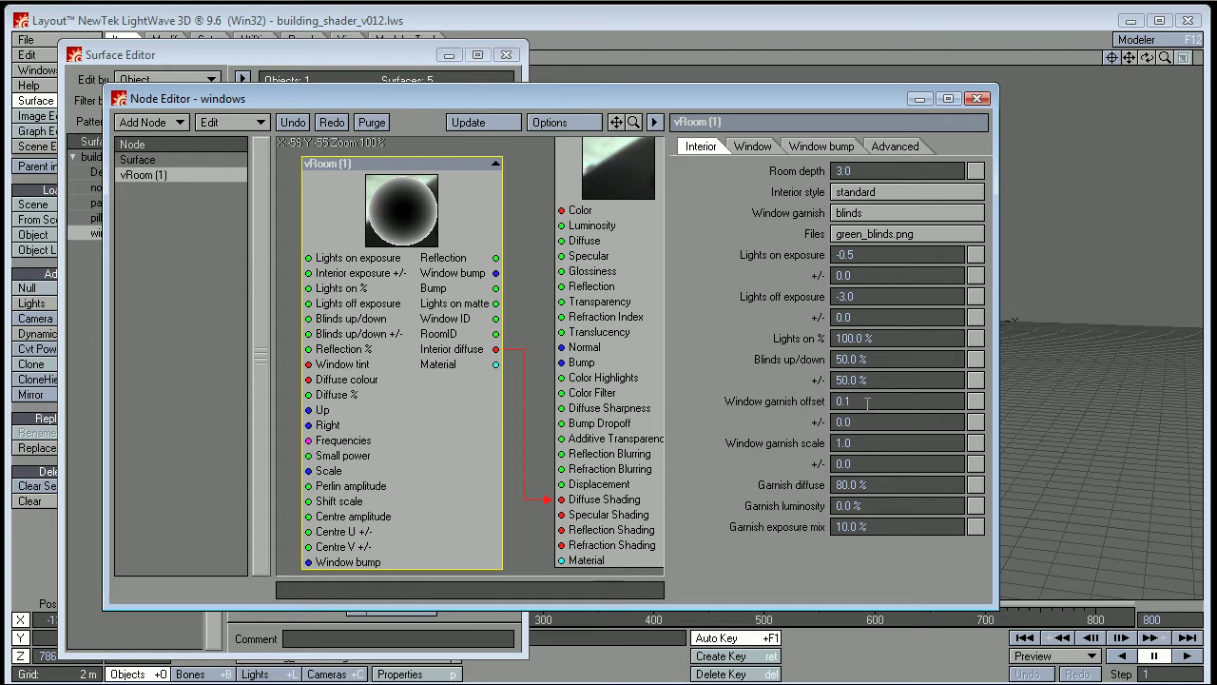
double_click(845, 401)
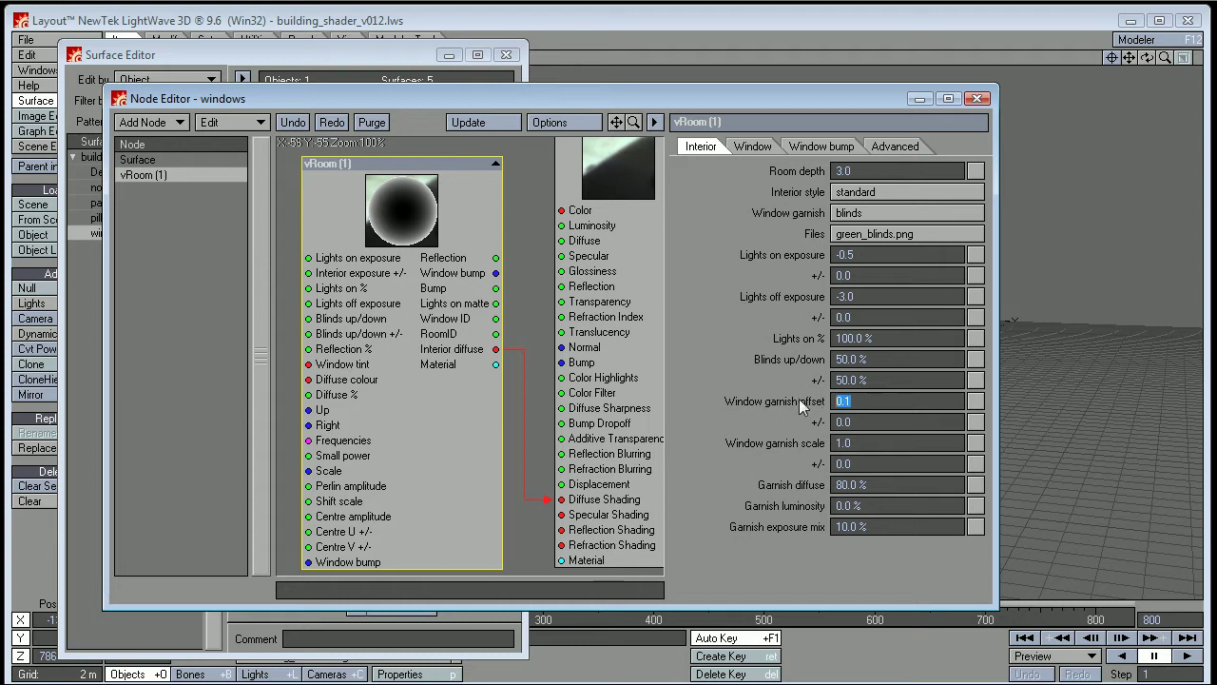
click(863, 424)
double_click(860, 442)
key(Return)
drag(853, 401, 823, 407)
drag(641, 99, 699, 139)
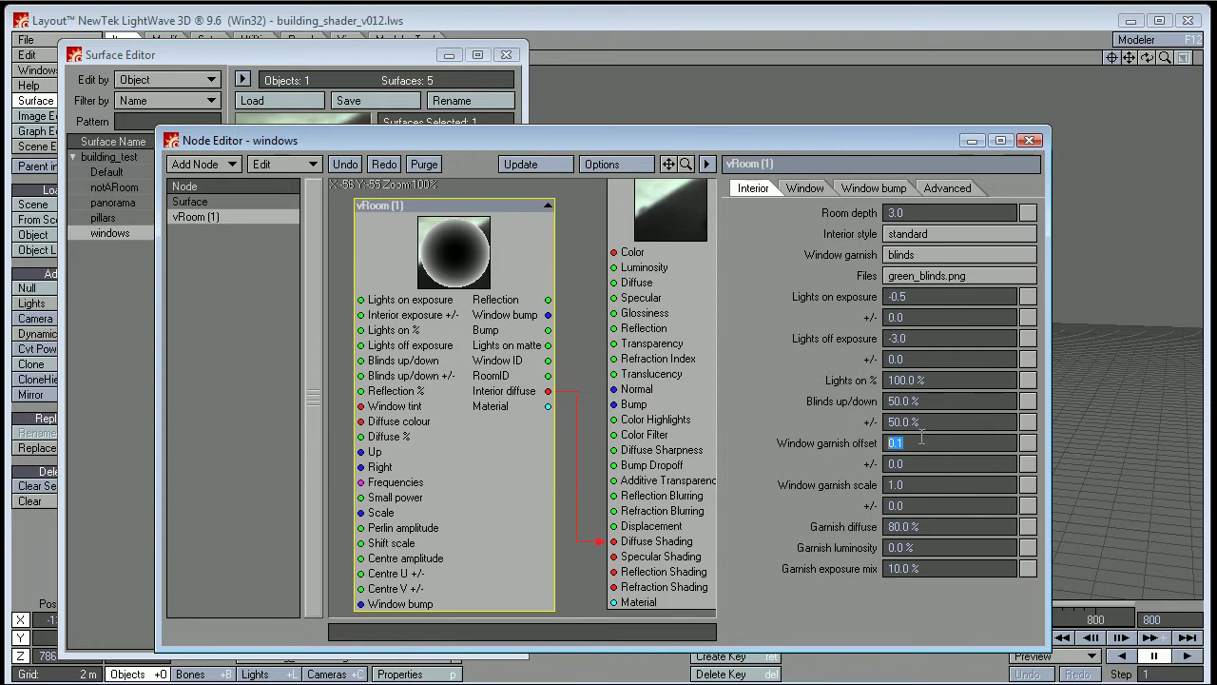
Enter 0.25 for Window garnish offset and 0.2 for its +/- variation
click(924, 441)
drag(910, 441, 875, 442)
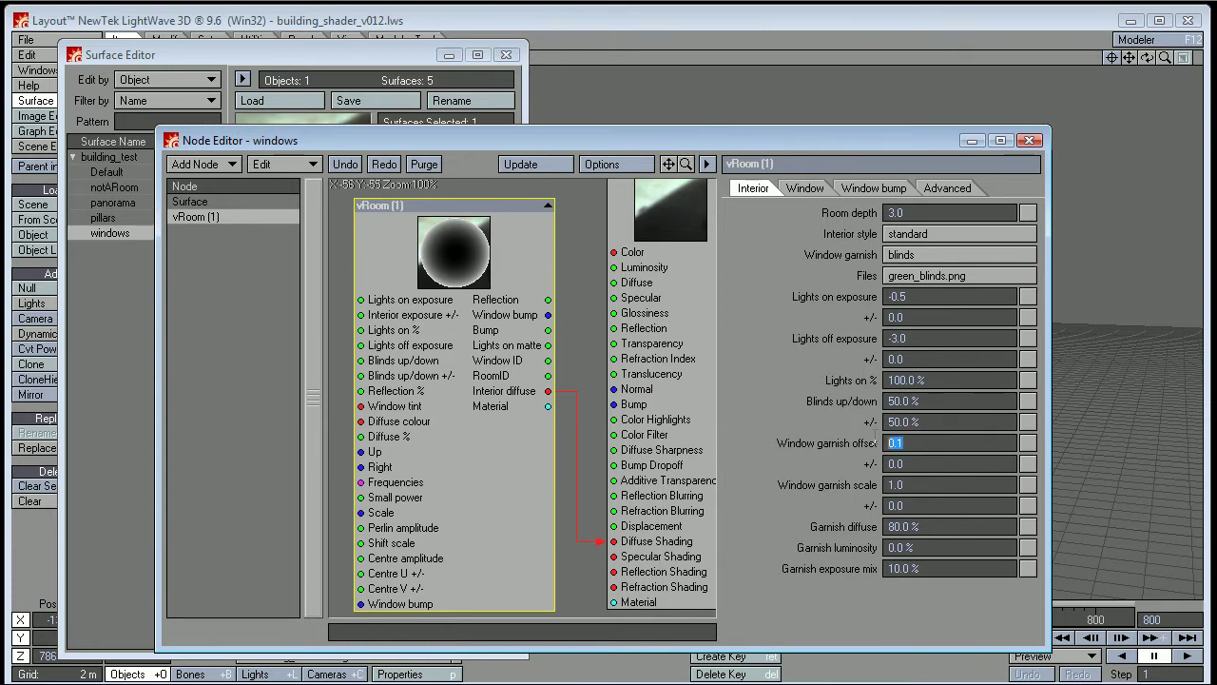
click(946, 447)
double_click(925, 443)
text(0.25)
key(Tab)
text(.2)
key(Return)
drag(860, 143, 837, 141)
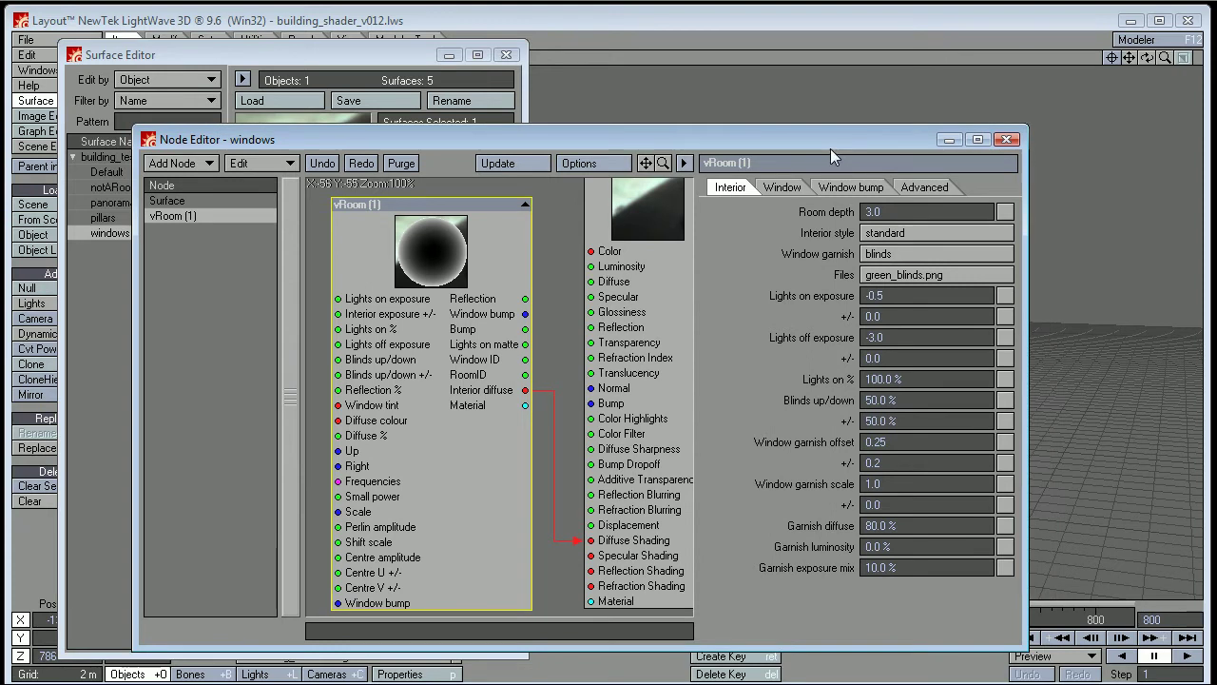
Render a frame with F9 and inspect the blinds offset at varying heights
key(F9)
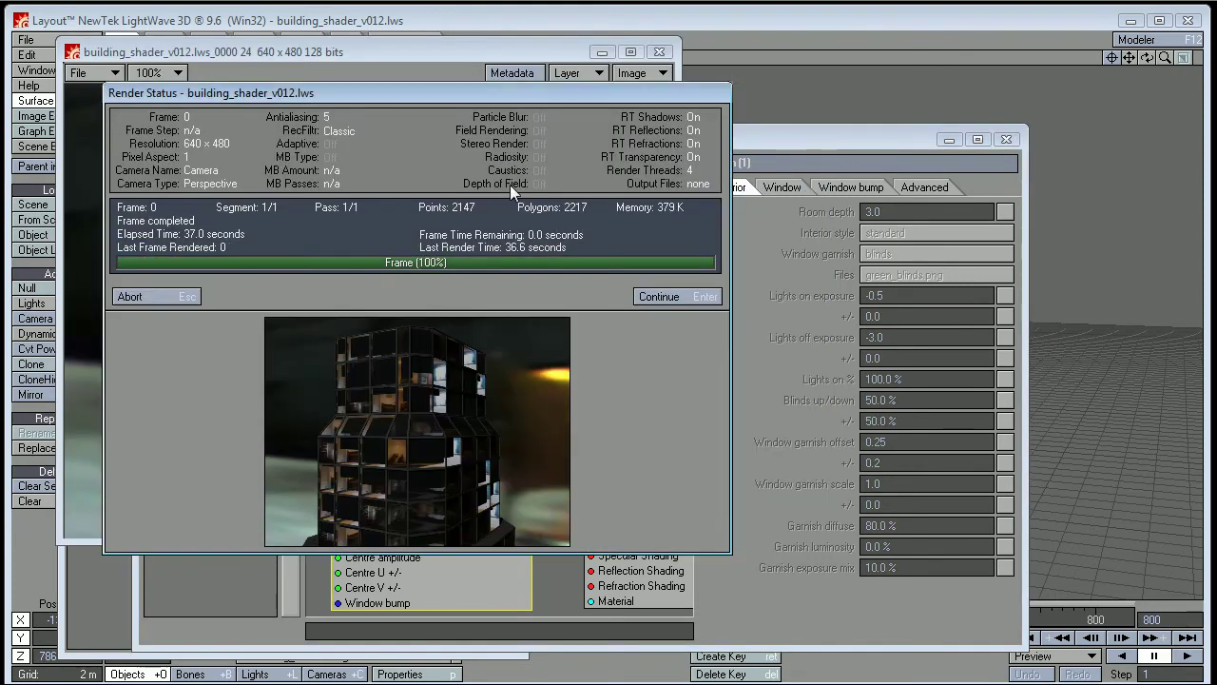
click(687, 298)
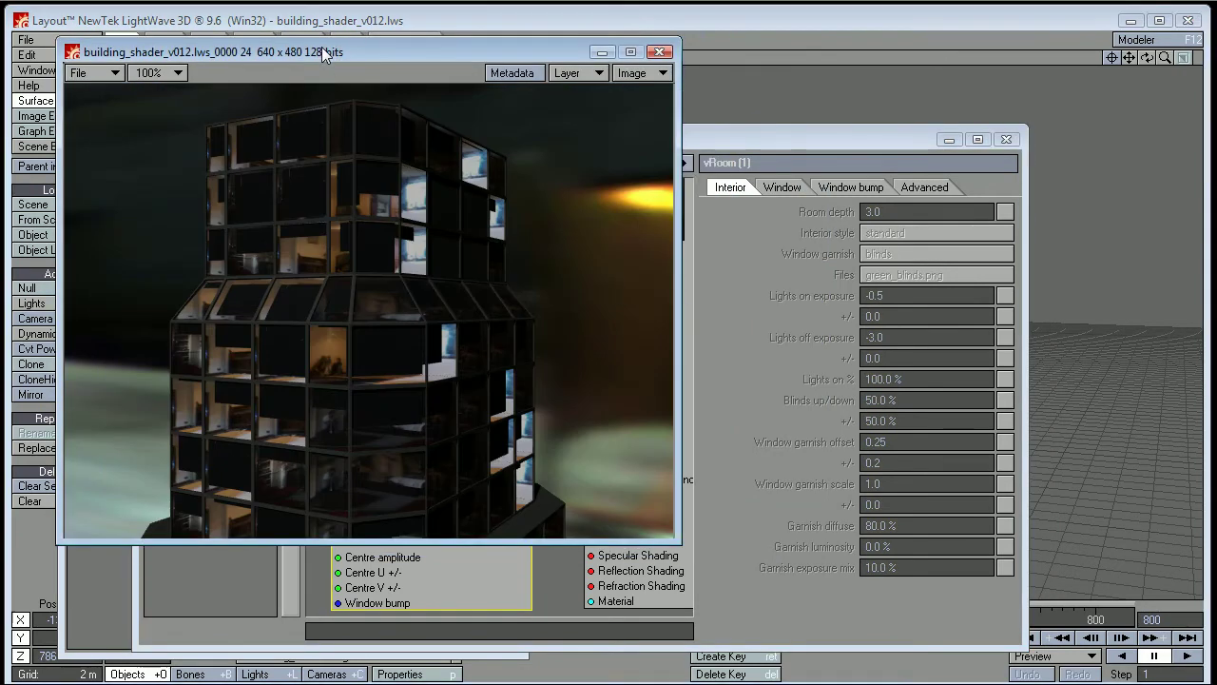
drag(322, 46, 357, 58)
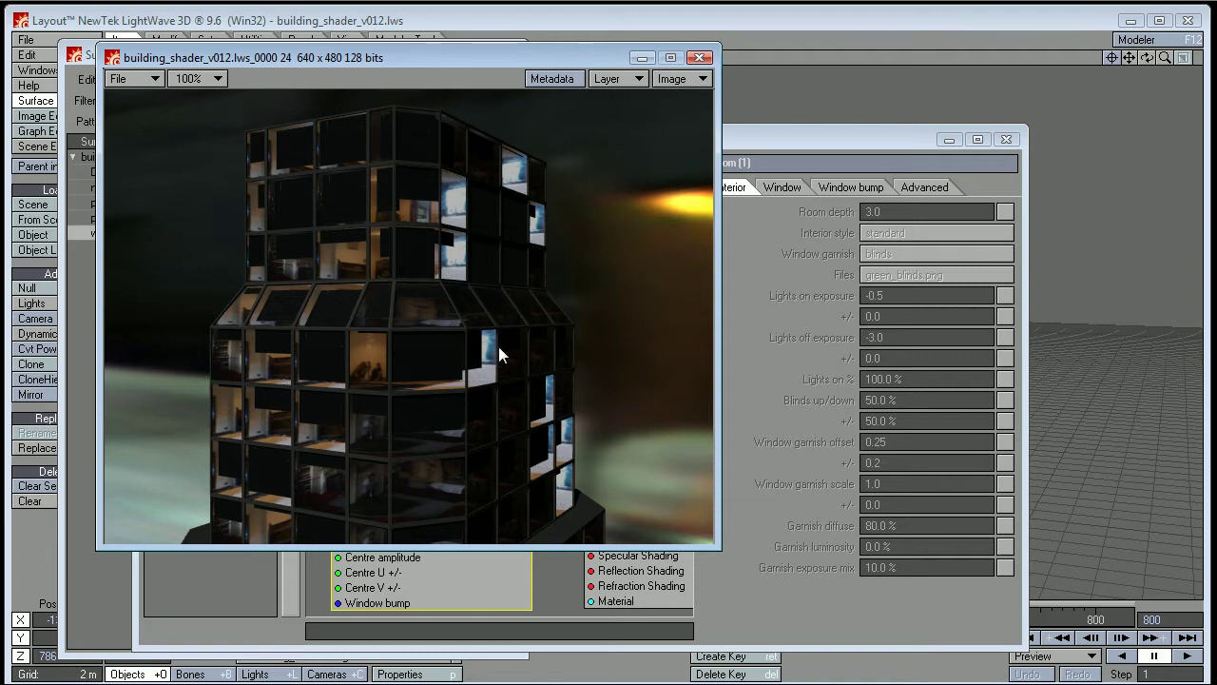
drag(445, 56, 445, 94)
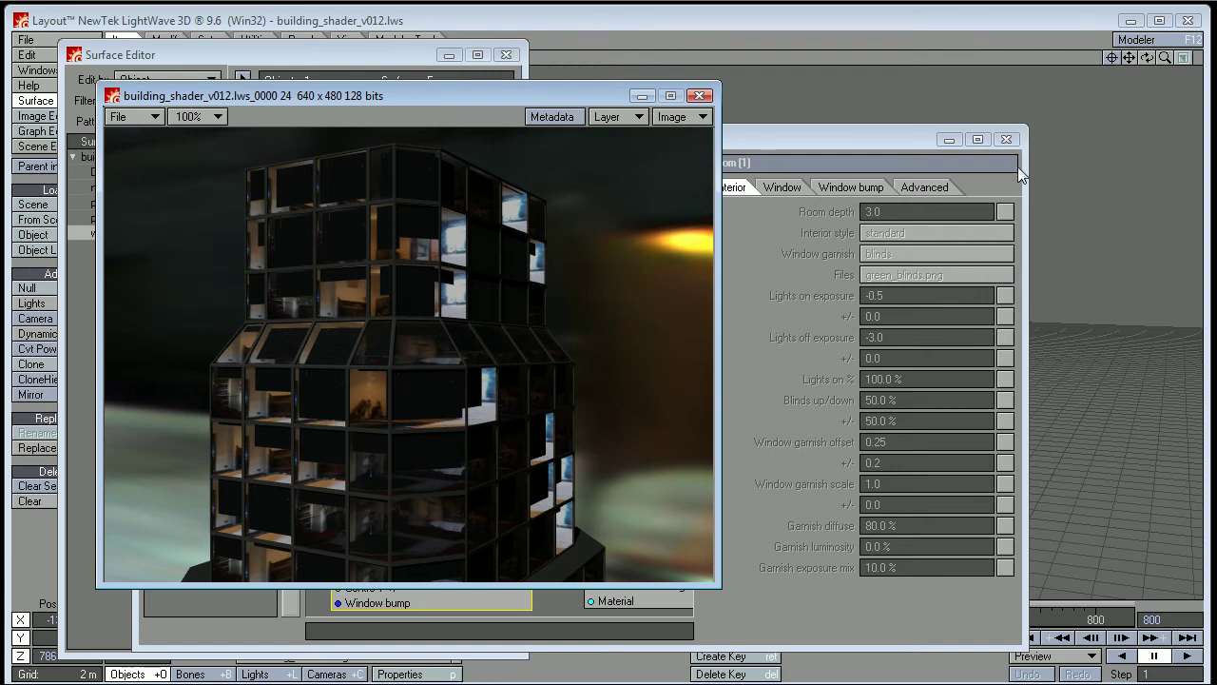
Close the render viewer and review Garnish diffuse, luminosity and exposure mix without changing them
click(699, 96)
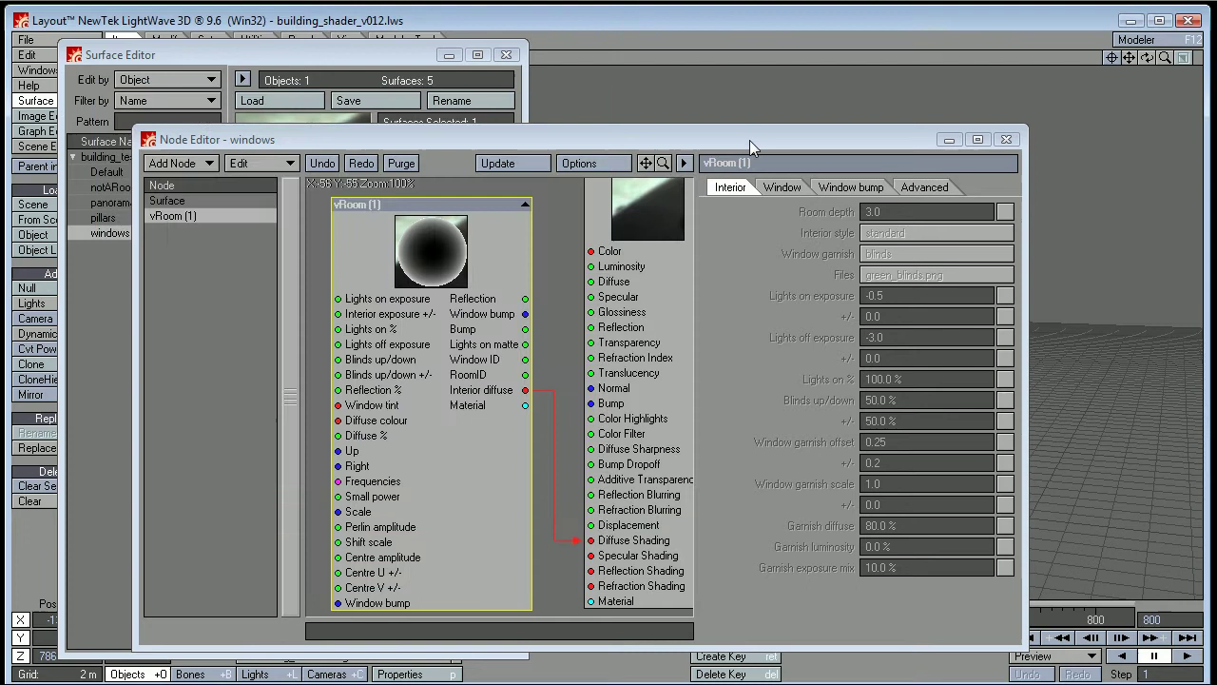
click(904, 512)
click(888, 531)
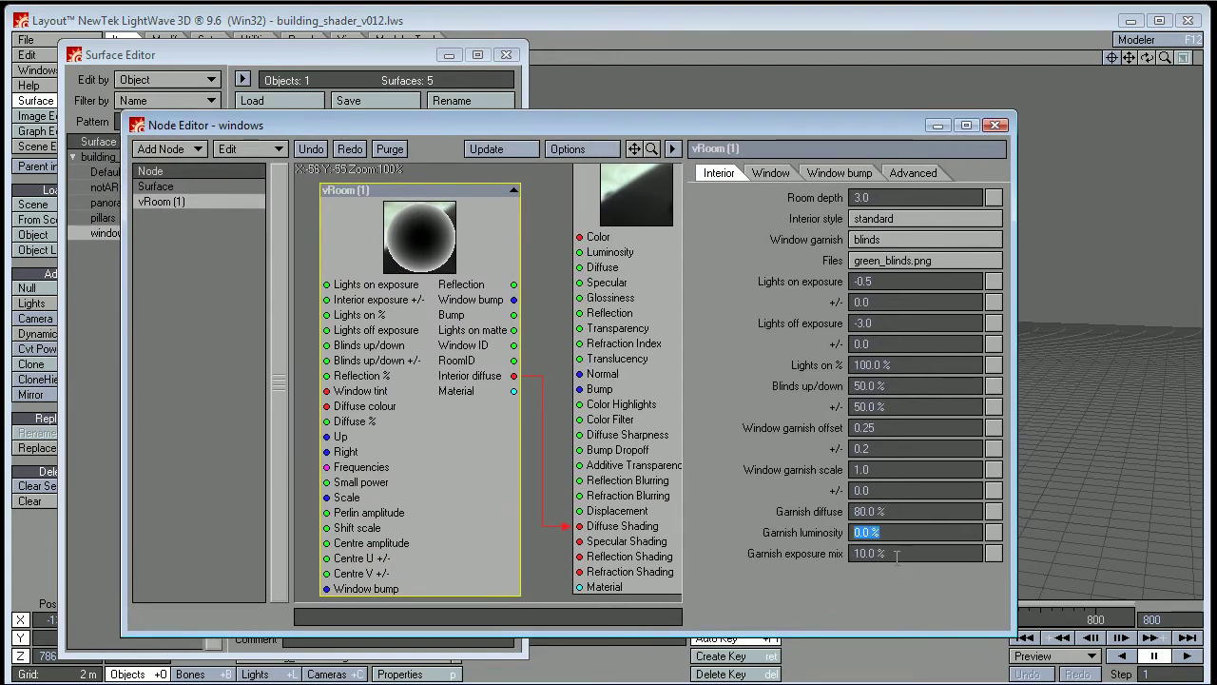
click(895, 553)
key(Return)
click(890, 531)
click(898, 513)
click(855, 513)
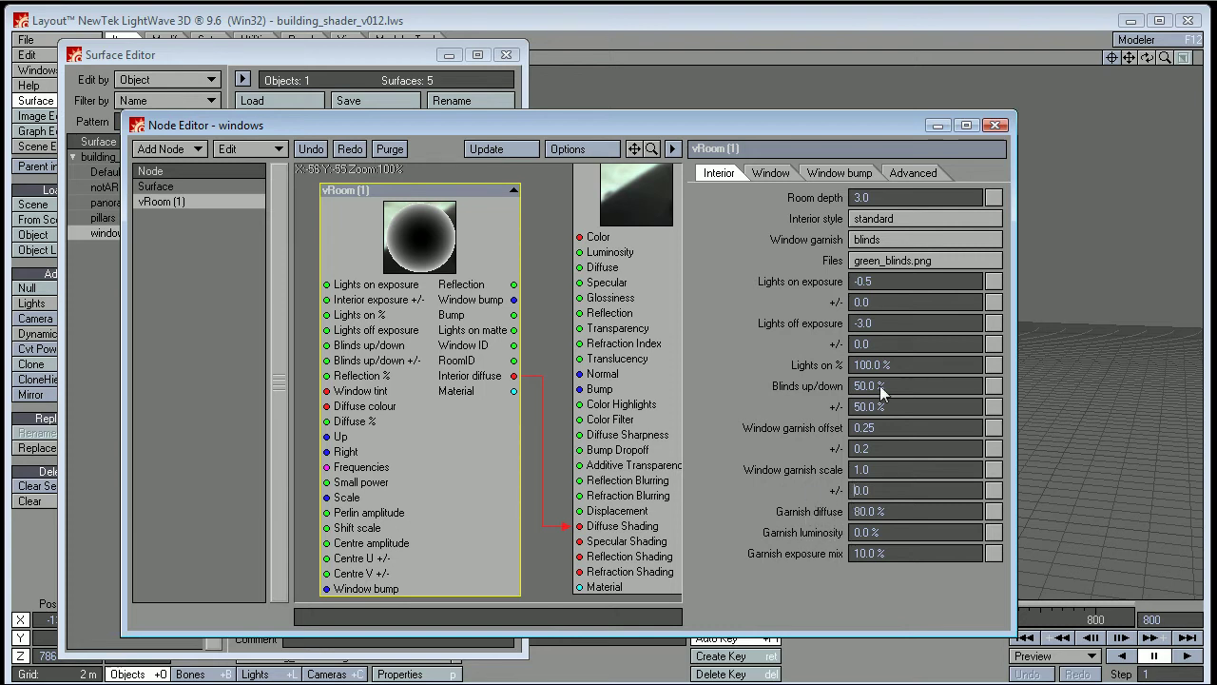
Move the Node and Surface Editors aside and select the light beside the building
drag(897, 125, 959, 656)
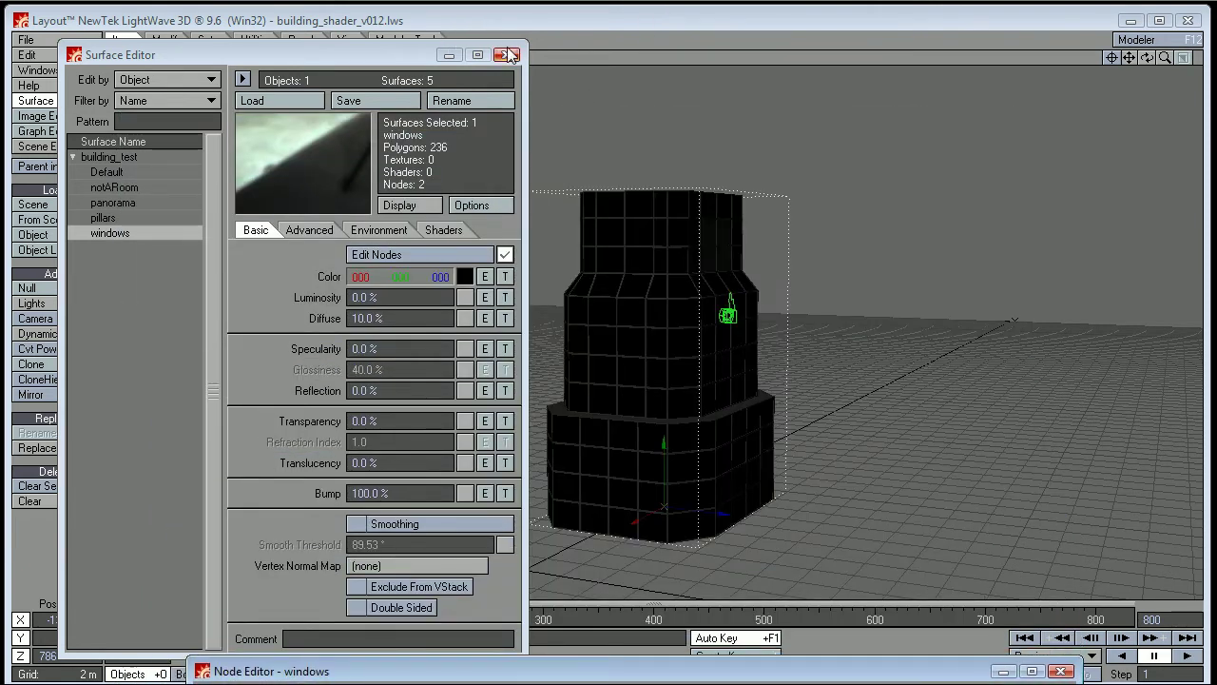
drag(453, 54, 38, 598)
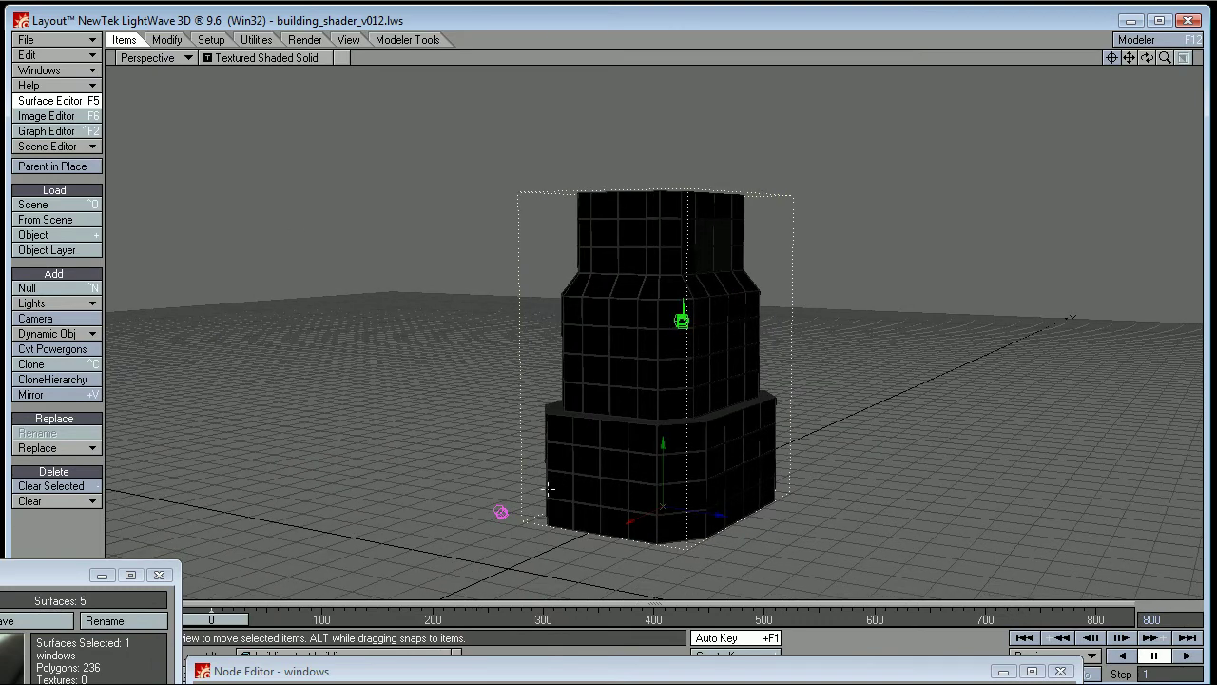
click(501, 513)
alt+drag(579, 434, 637, 435)
Rotate the light with the Y tool and restore the Node Editor into place
key(y)
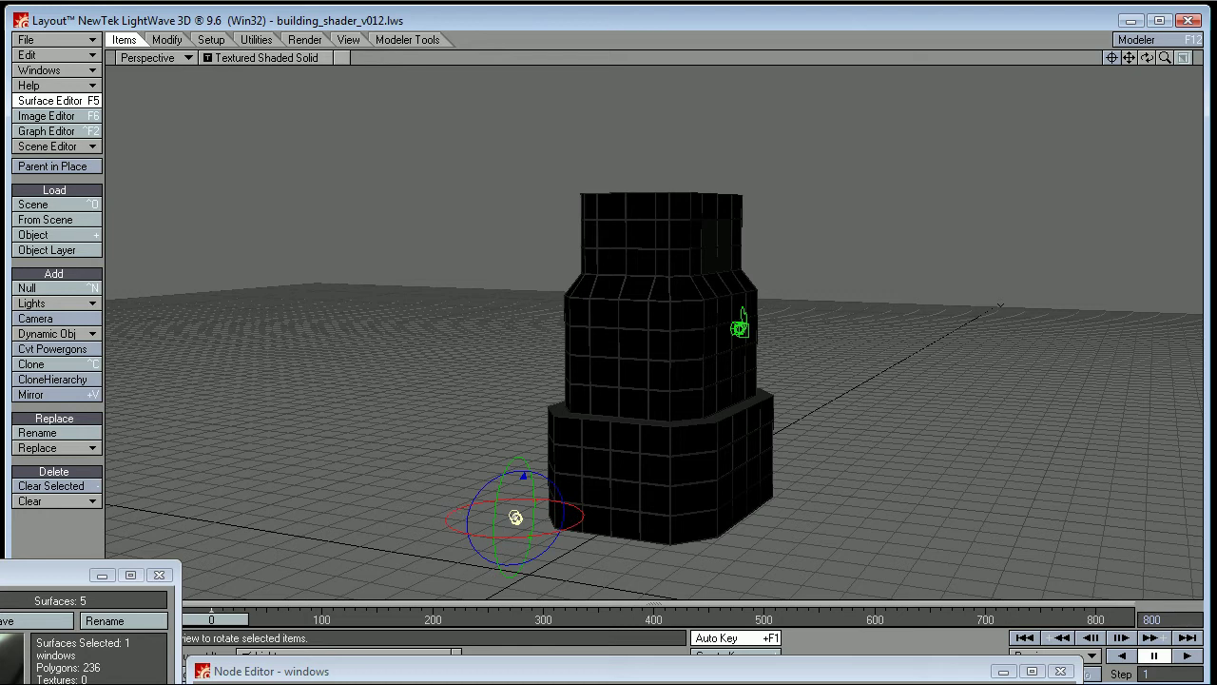
drag(516, 518, 513, 517)
click(611, 674)
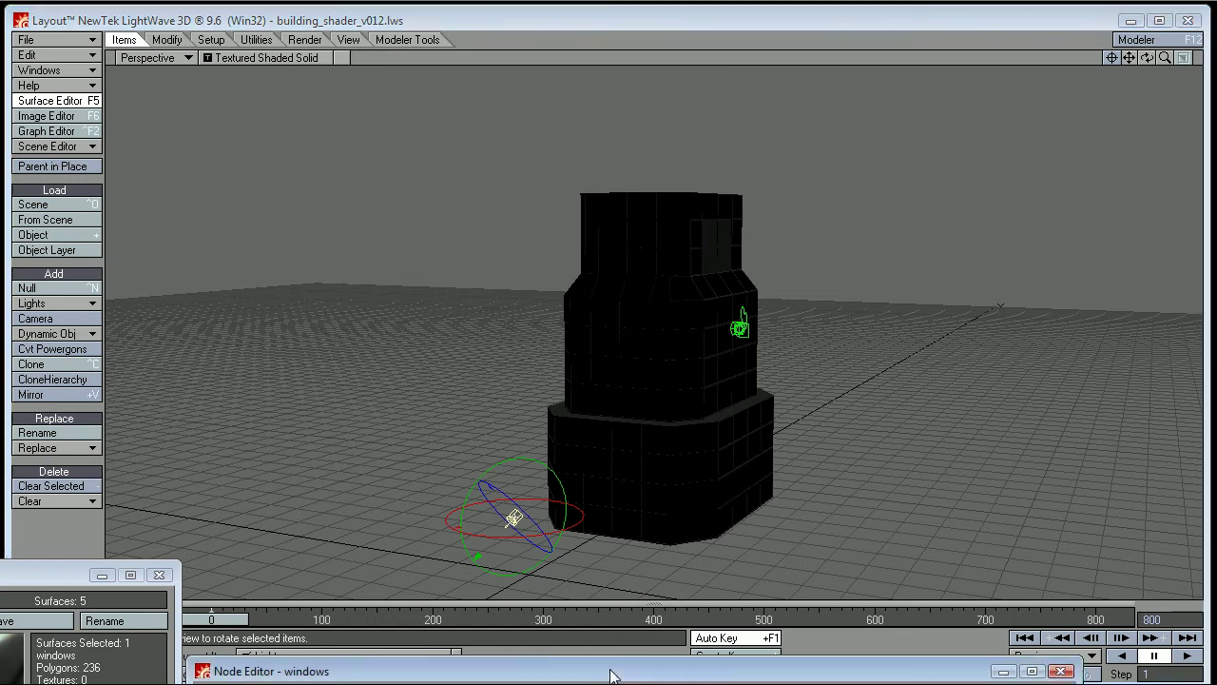
double_click(611, 674)
drag(555, 53, 553, 102)
Check the Garnish diffuse and luminosity fields, then render a new frame with F9
click(902, 488)
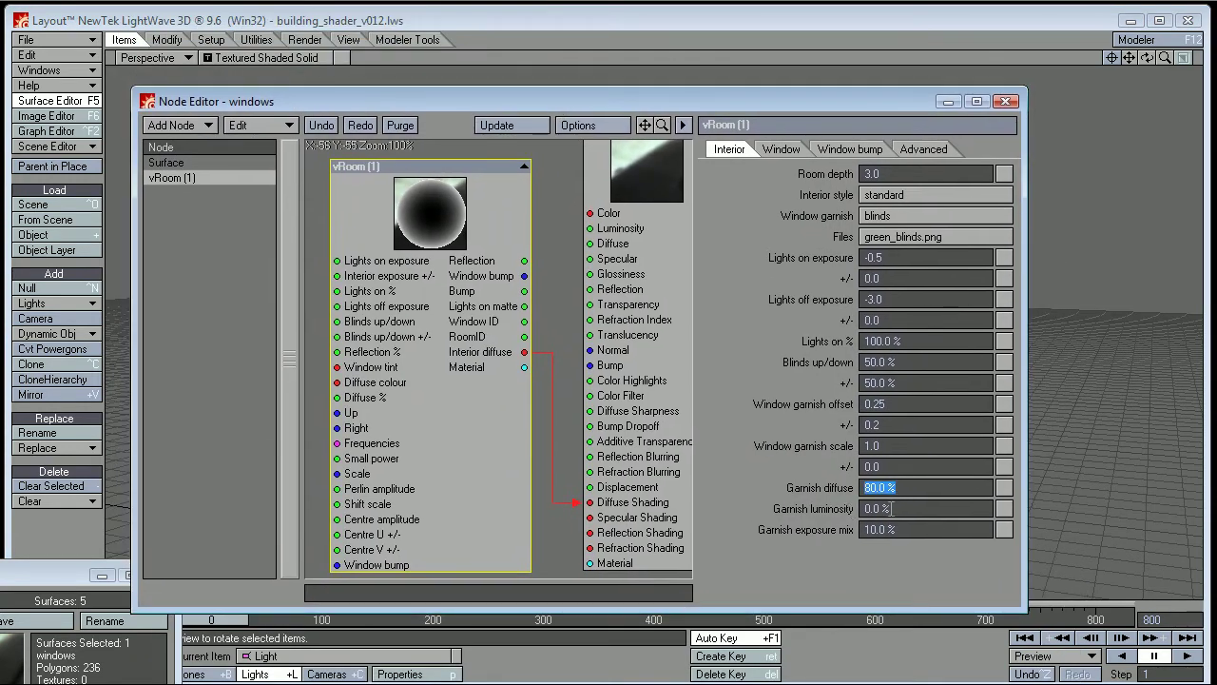
click(891, 508)
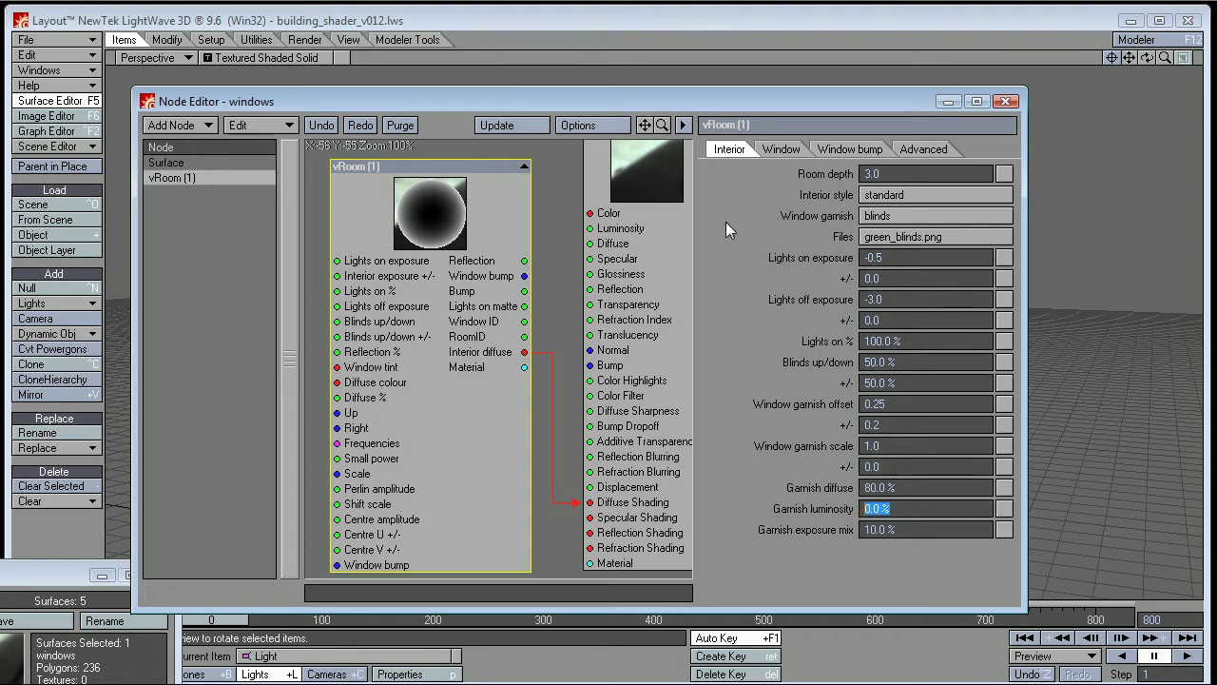
drag(731, 96, 742, 117)
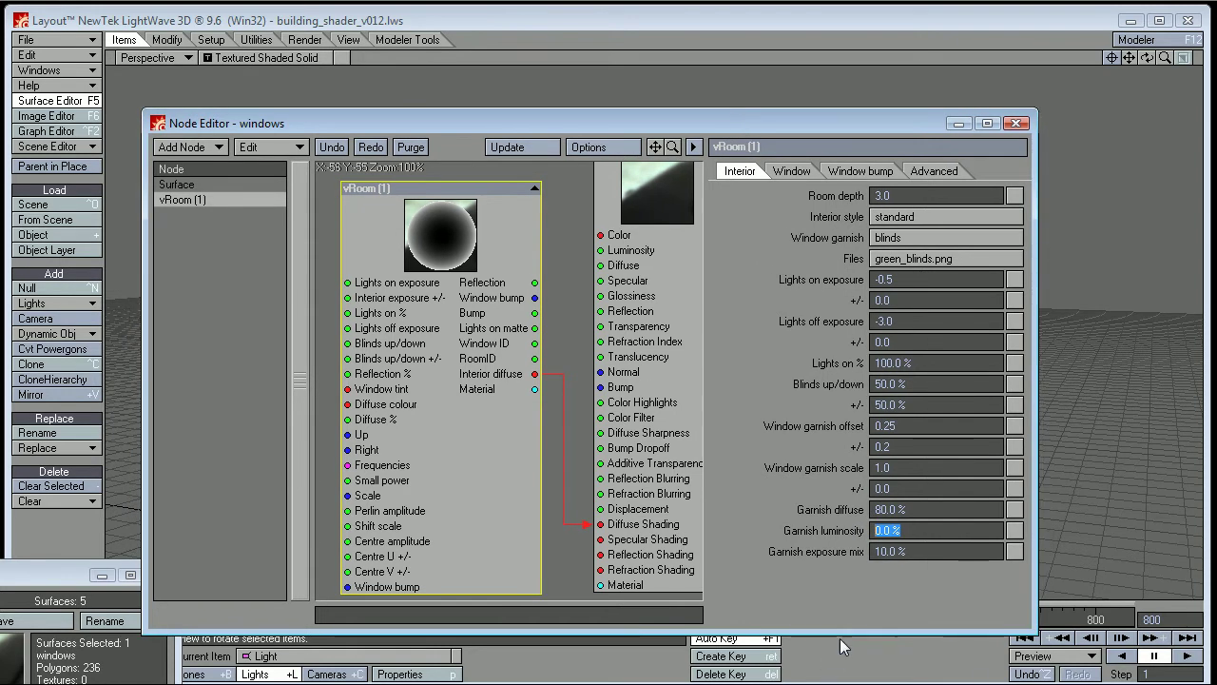
click(940, 551)
click(938, 532)
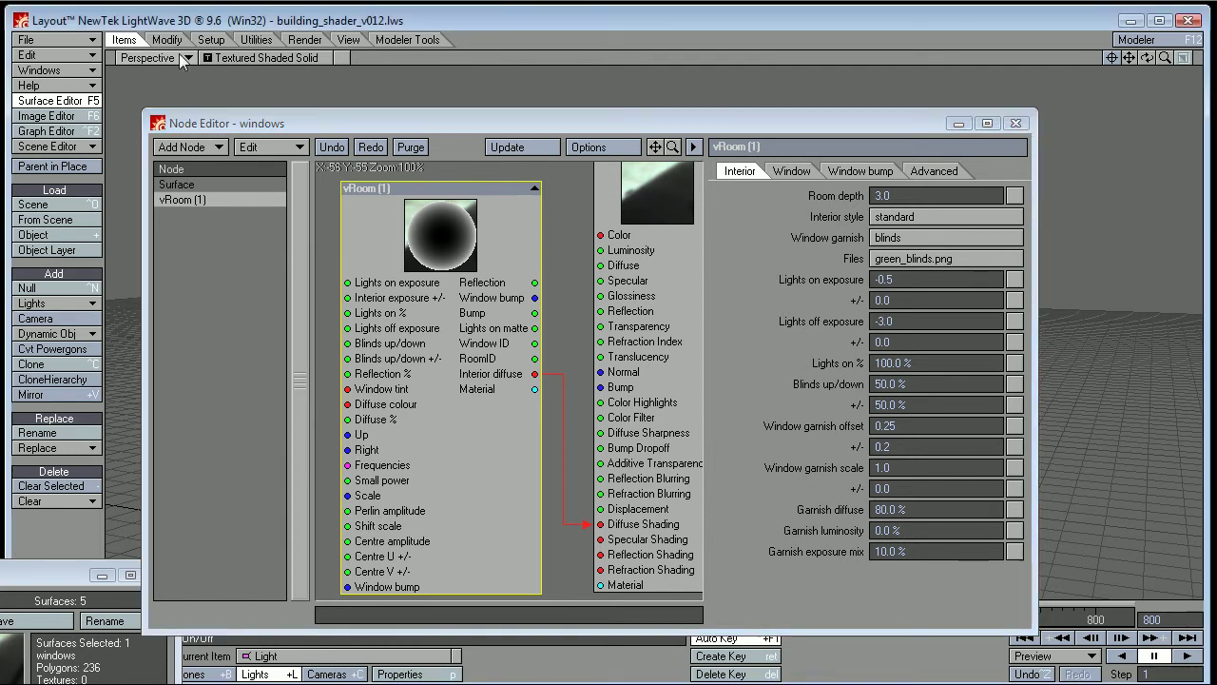
key(F9)
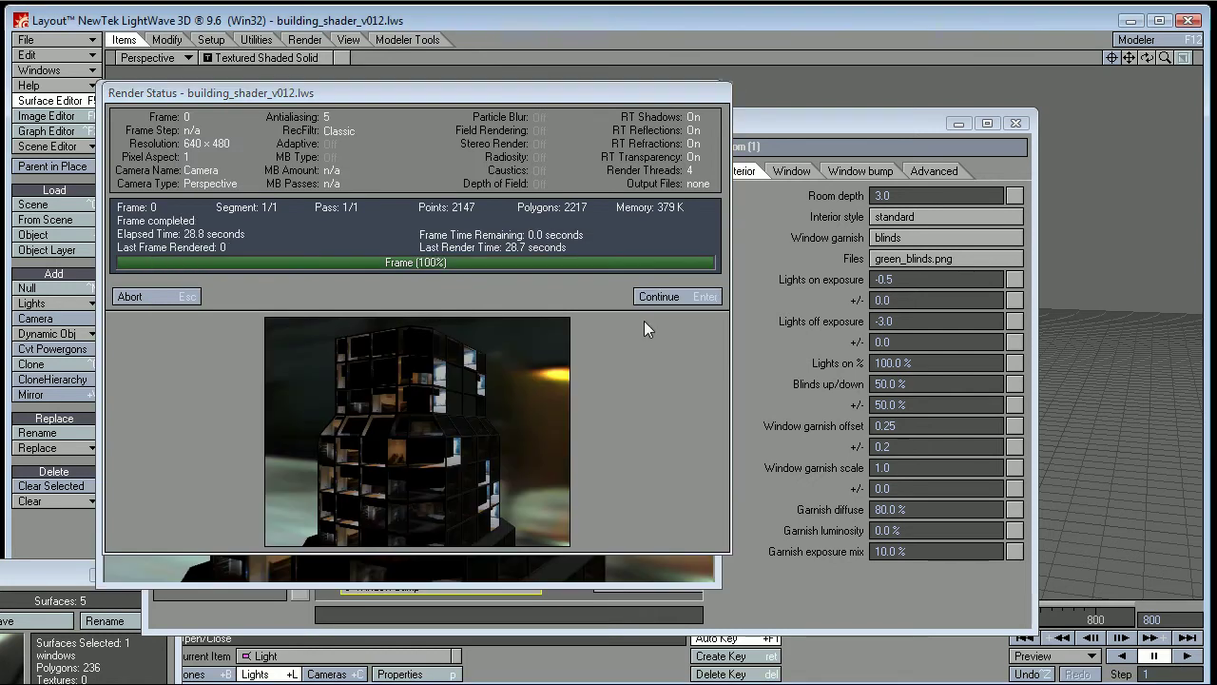
click(654, 295)
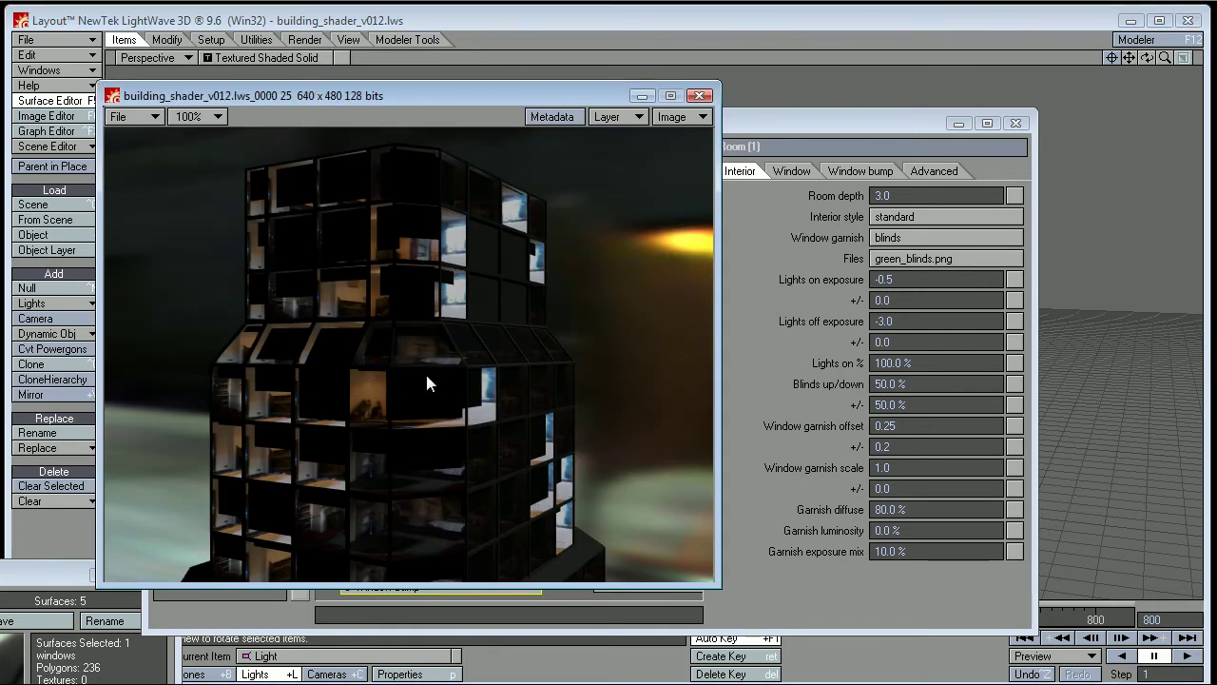
Set Window garnish offset to 0.1 with a +/- variation of 0
click(922, 426)
click(889, 425)
text(.1)
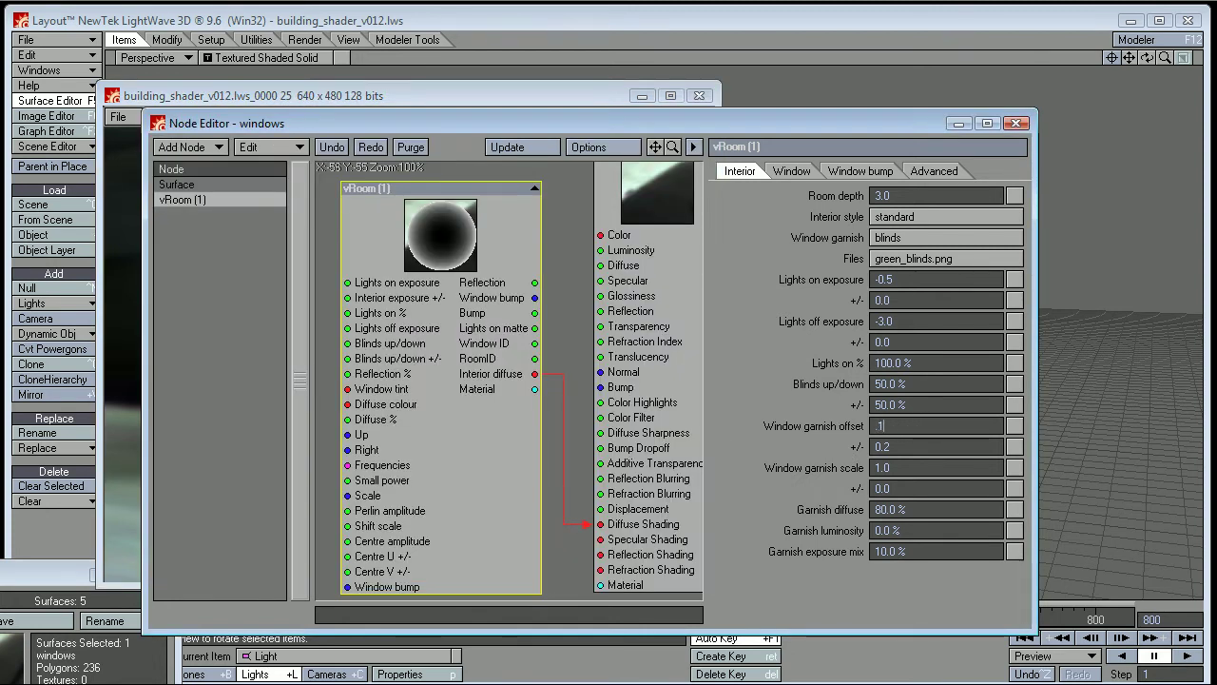
key(Tab)
text(0)
key(Tab)
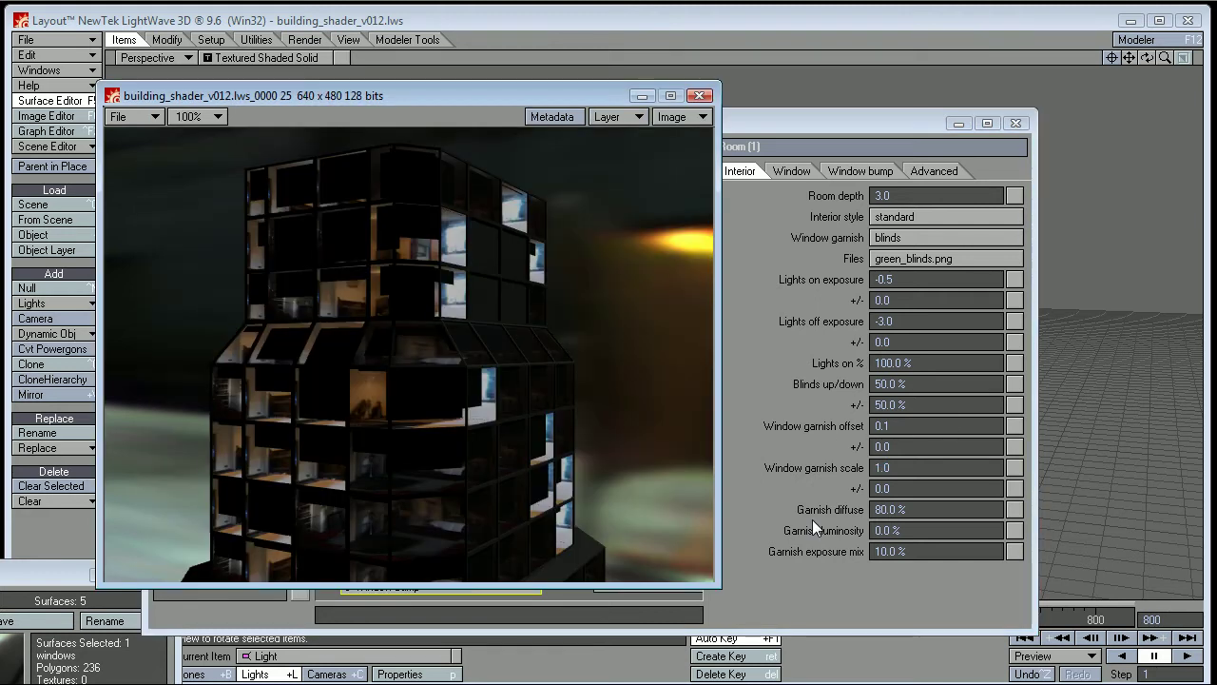
Raise Garnish luminosity to 50% and render a test frame with F9
click(811, 515)
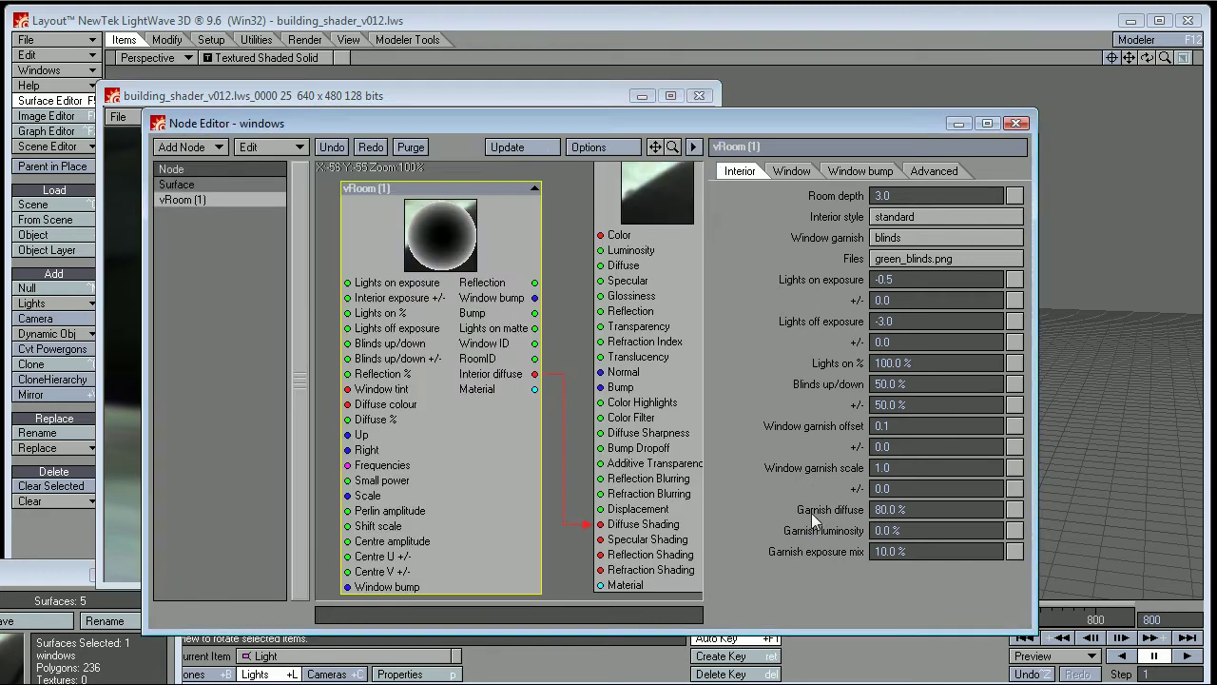
key(Tab)
text(50)
key(Return)
key(F9)
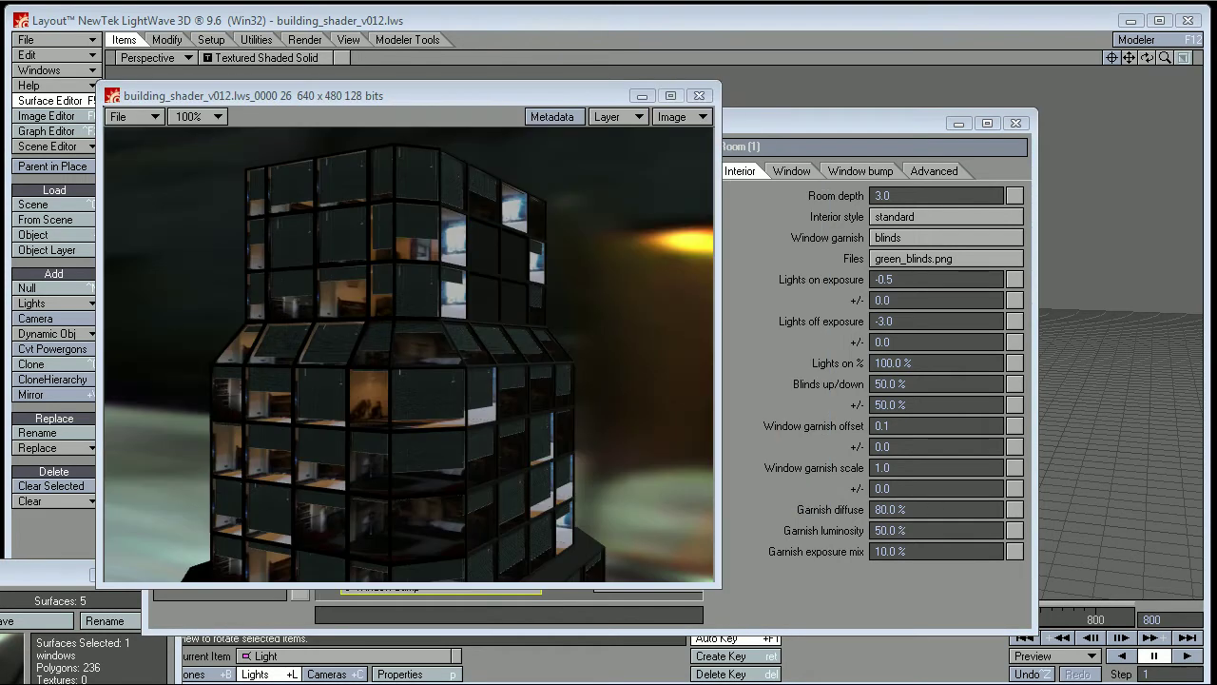
drag(474, 96, 492, 79)
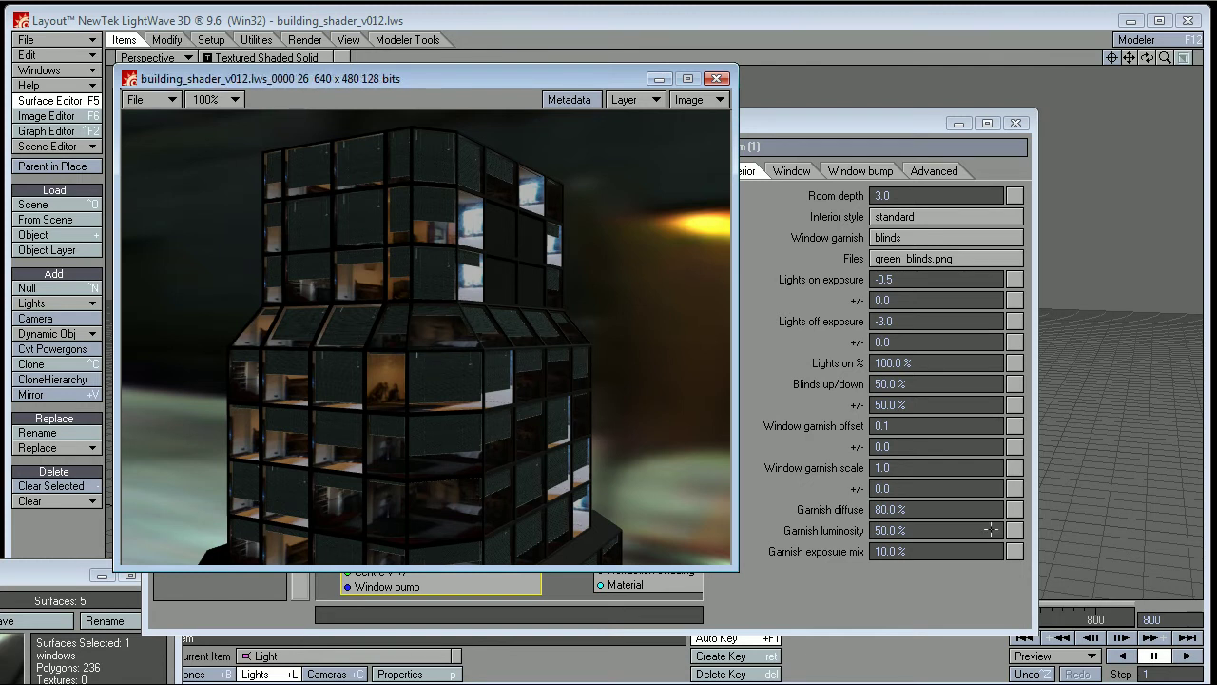
Set Garnish luminosity back to 0%
click(919, 531)
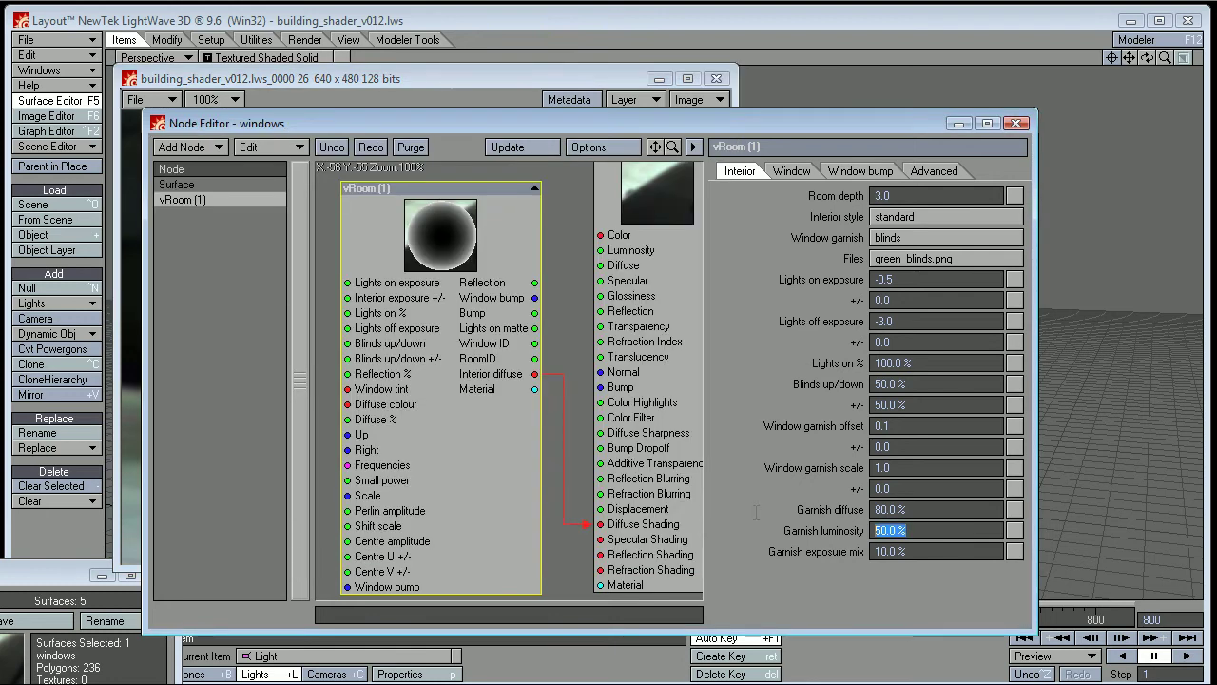
text(0)
key(Return)
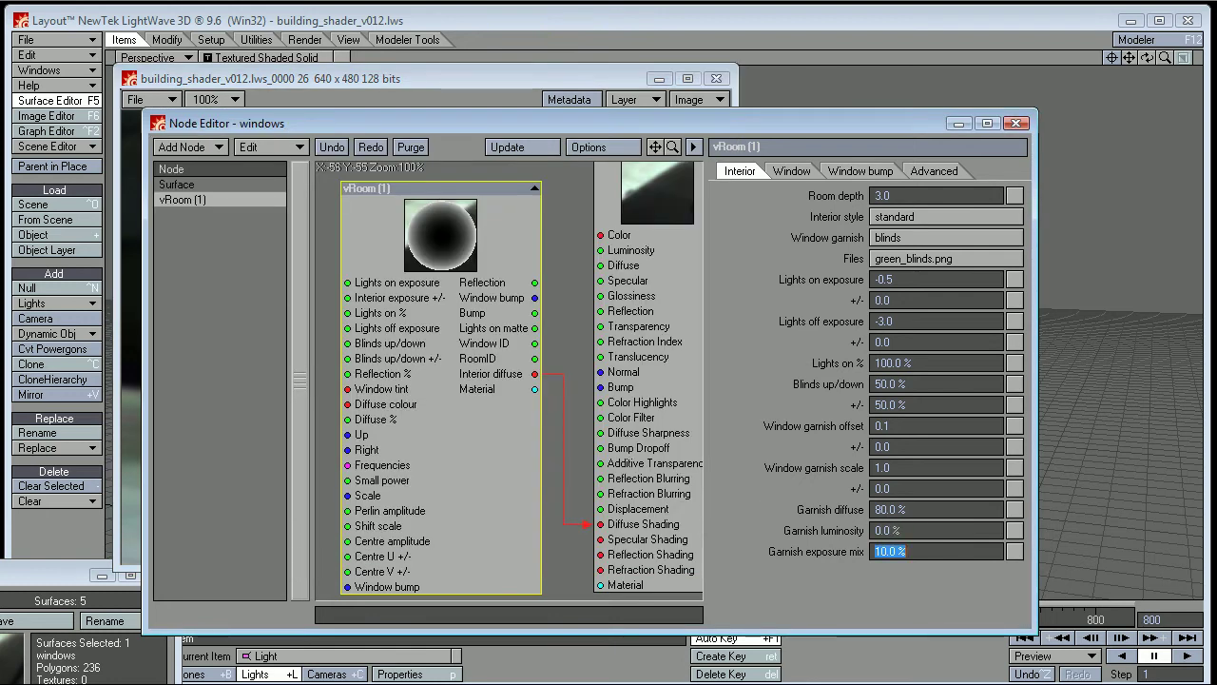
Close the render viewer, rotate the light to a new angle, and restore the Node Editor
drag(646, 128, 733, 606)
click(716, 78)
drag(512, 517, 514, 516)
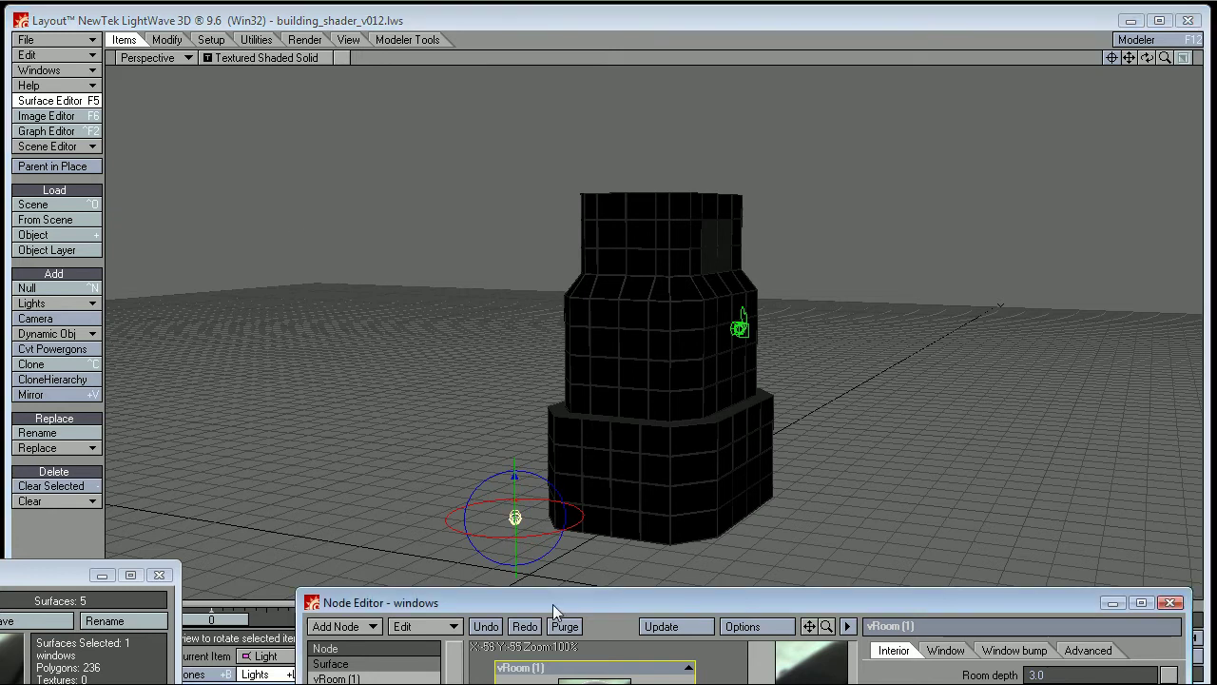
drag(552, 604, 383, 96)
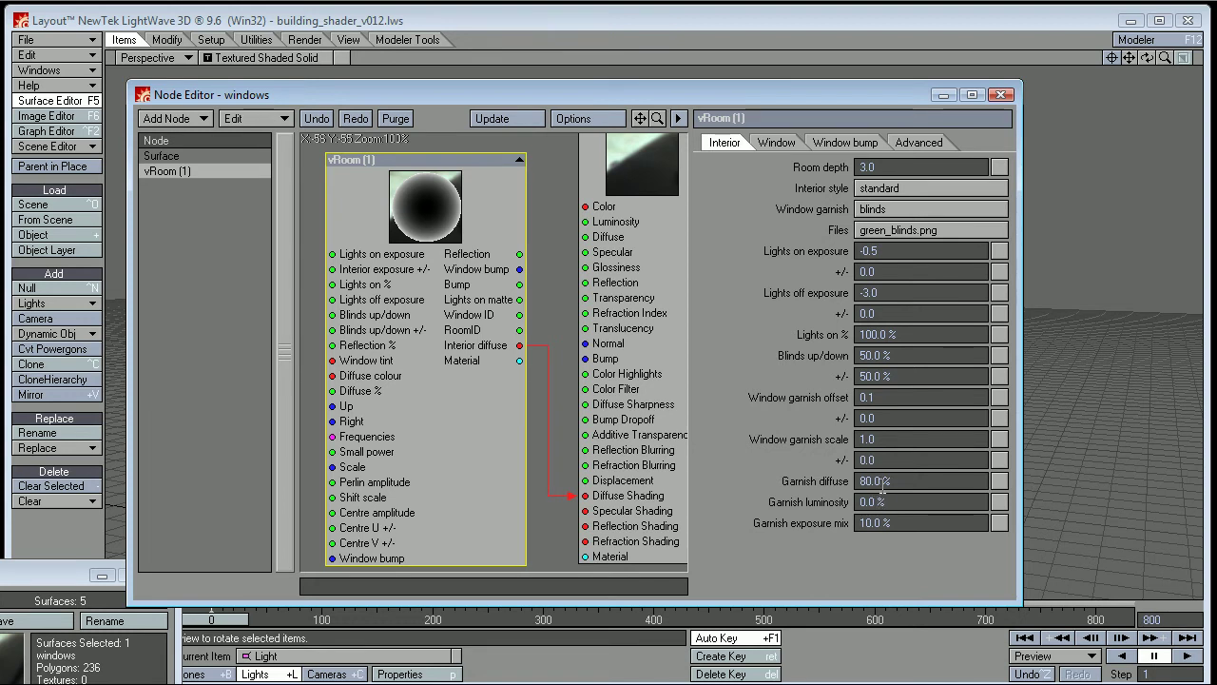
Set Lights on % to 50 in the vRoom Interior settings
drag(900, 482, 854, 504)
drag(888, 251, 835, 255)
drag(895, 290, 858, 293)
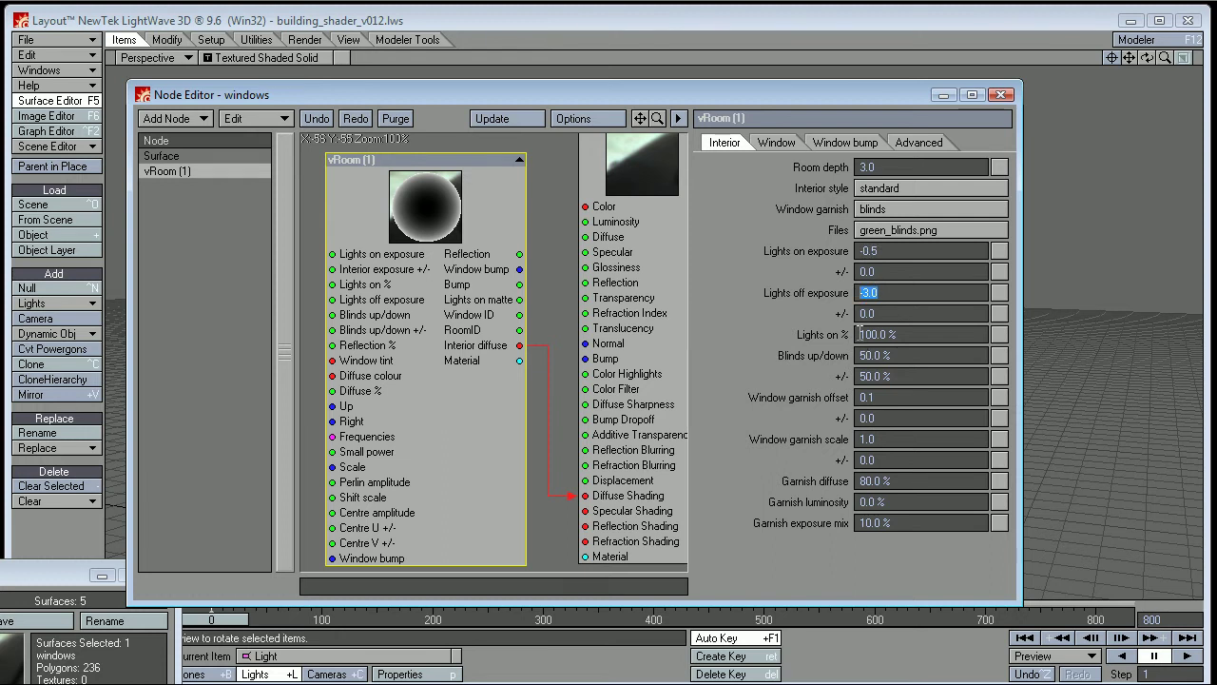
drag(903, 335, 859, 335)
text(50)
Set Blinds up/down to 0% and start a test render with F9
drag(893, 360, 858, 354)
text(0)
key(Tab)
text(0)
key(Tab)
key(Return)
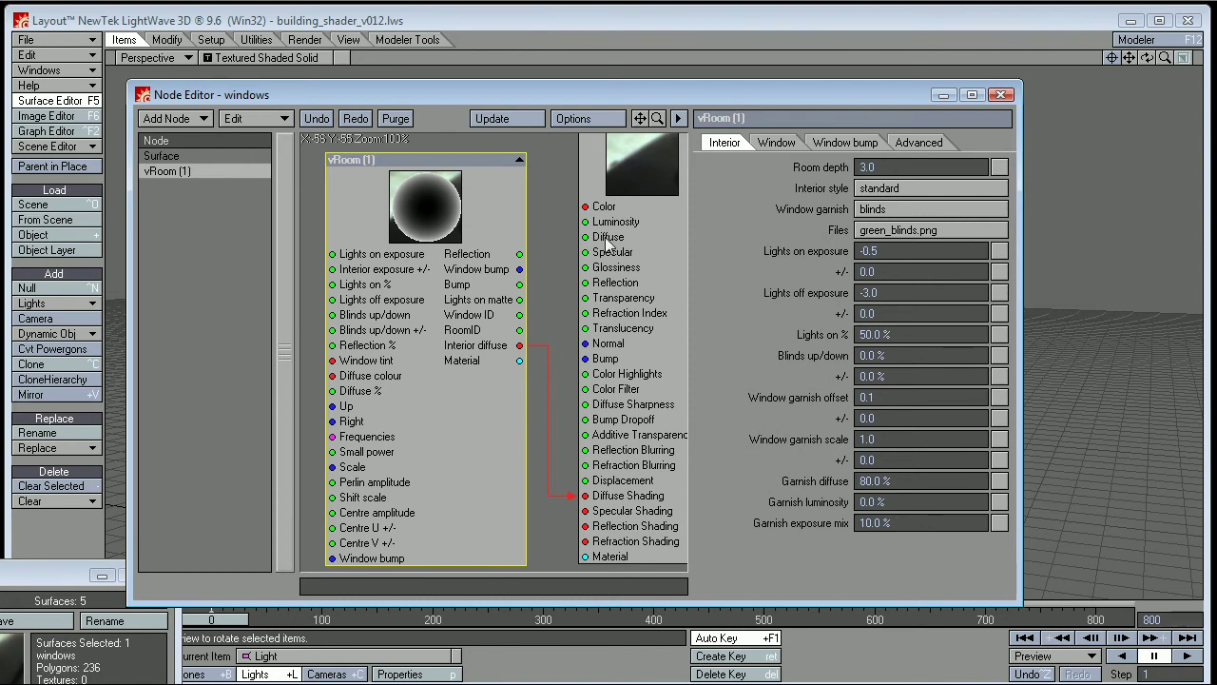
key(F9)
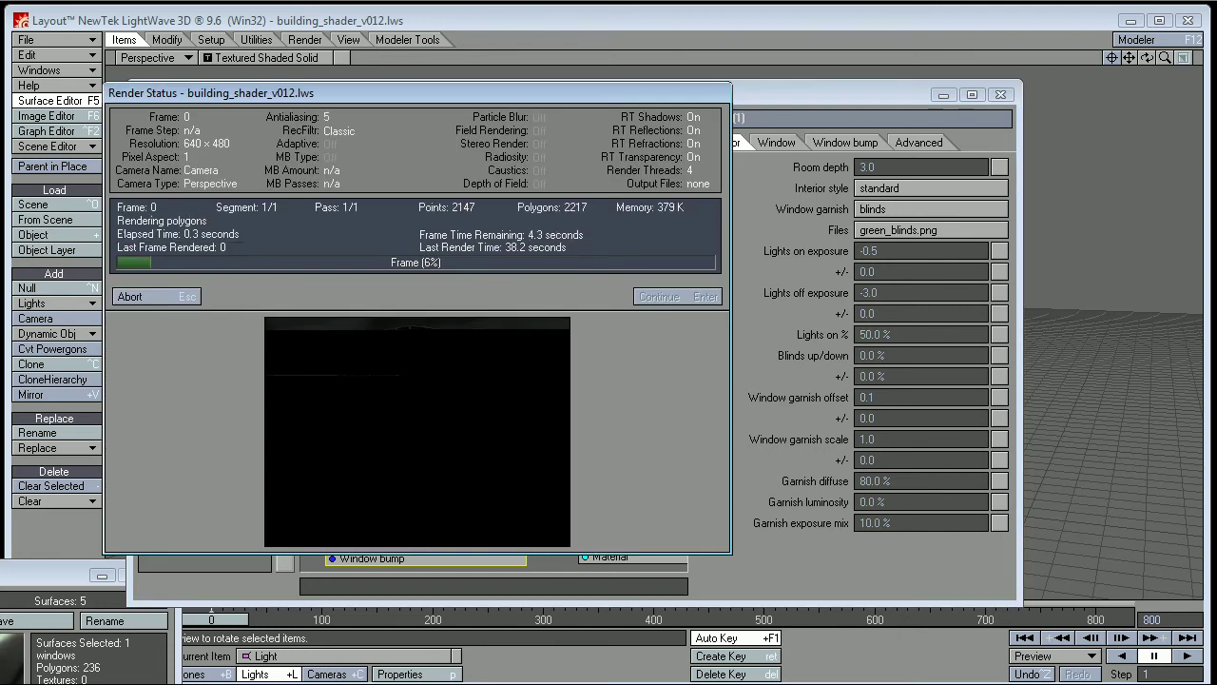
Dismiss the Render Status and read pixel values on the dark rendered windows
click(661, 296)
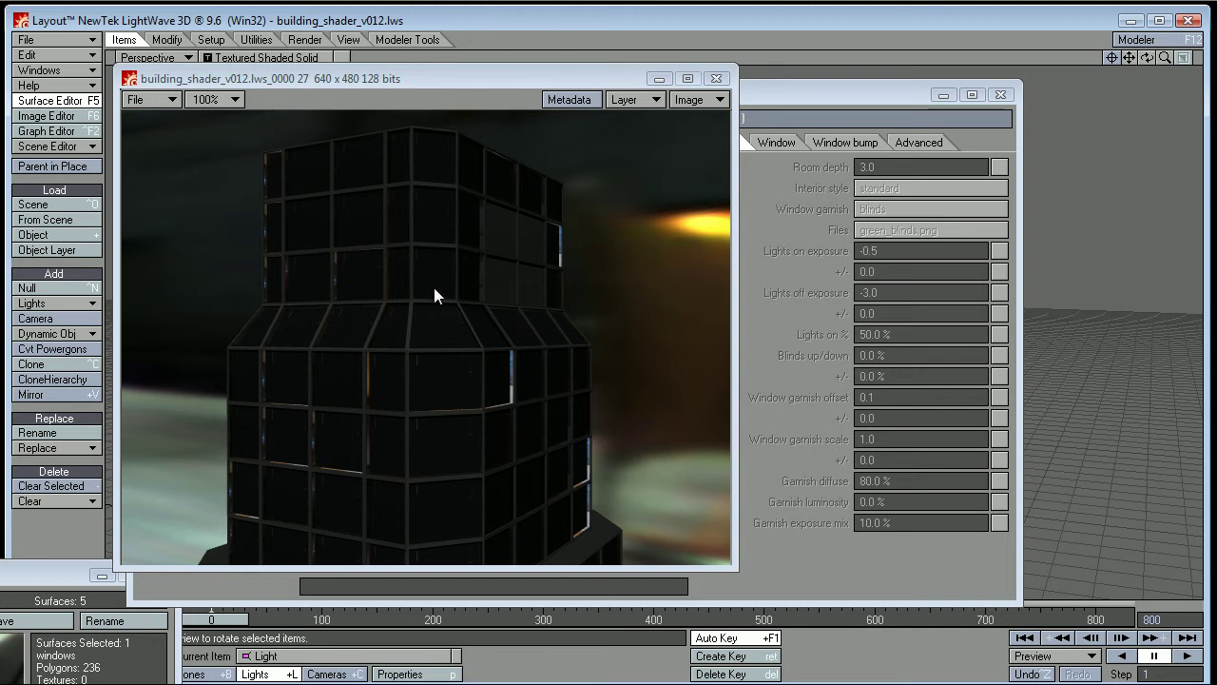
click(332, 380)
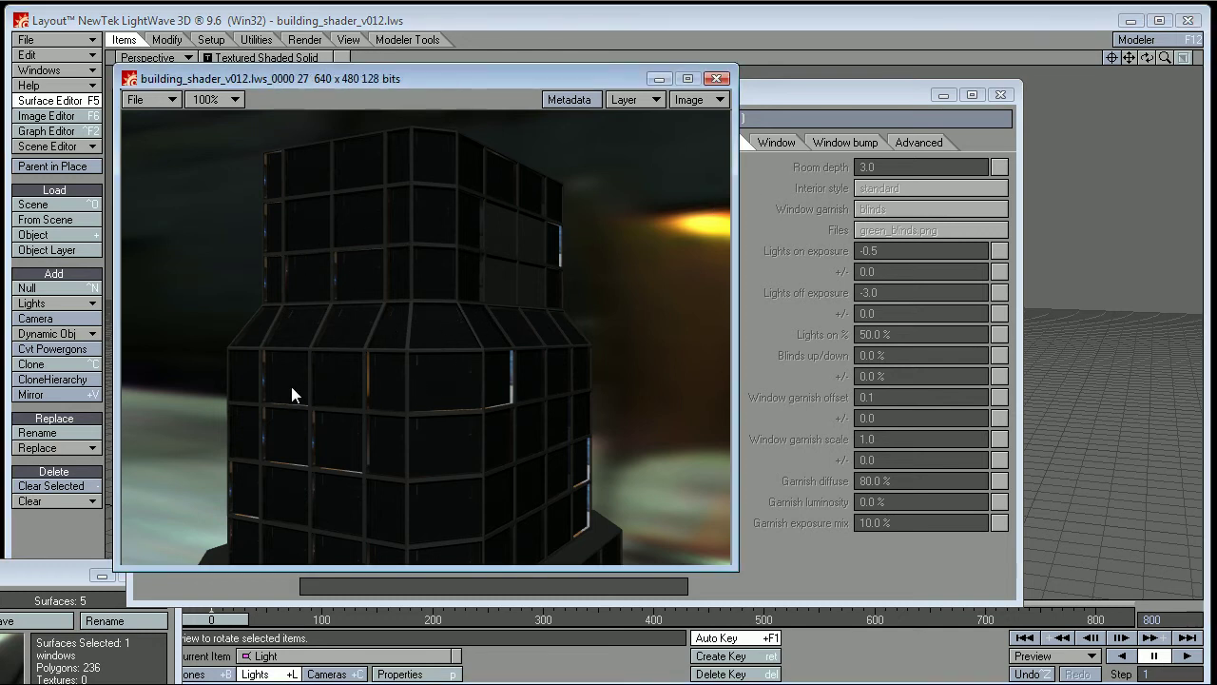
click(286, 421)
Set Garnish exposure mix to 90% and inspect pixel values in the new render
click(902, 515)
text(90)
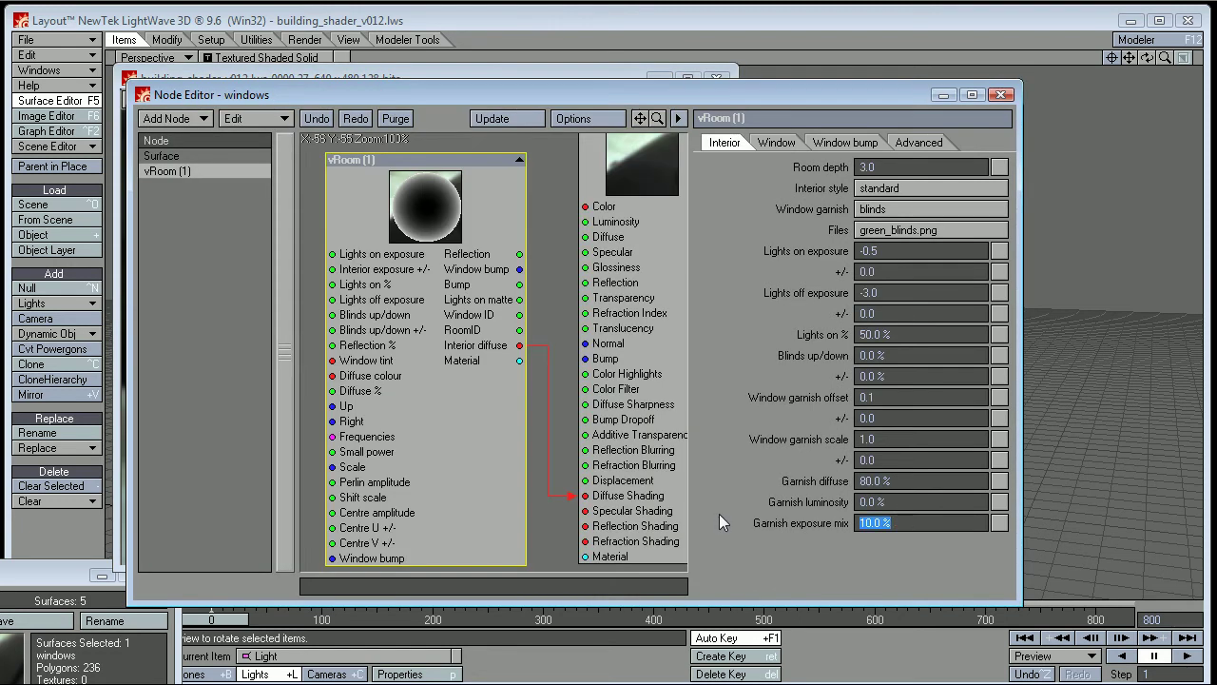
key(Return)
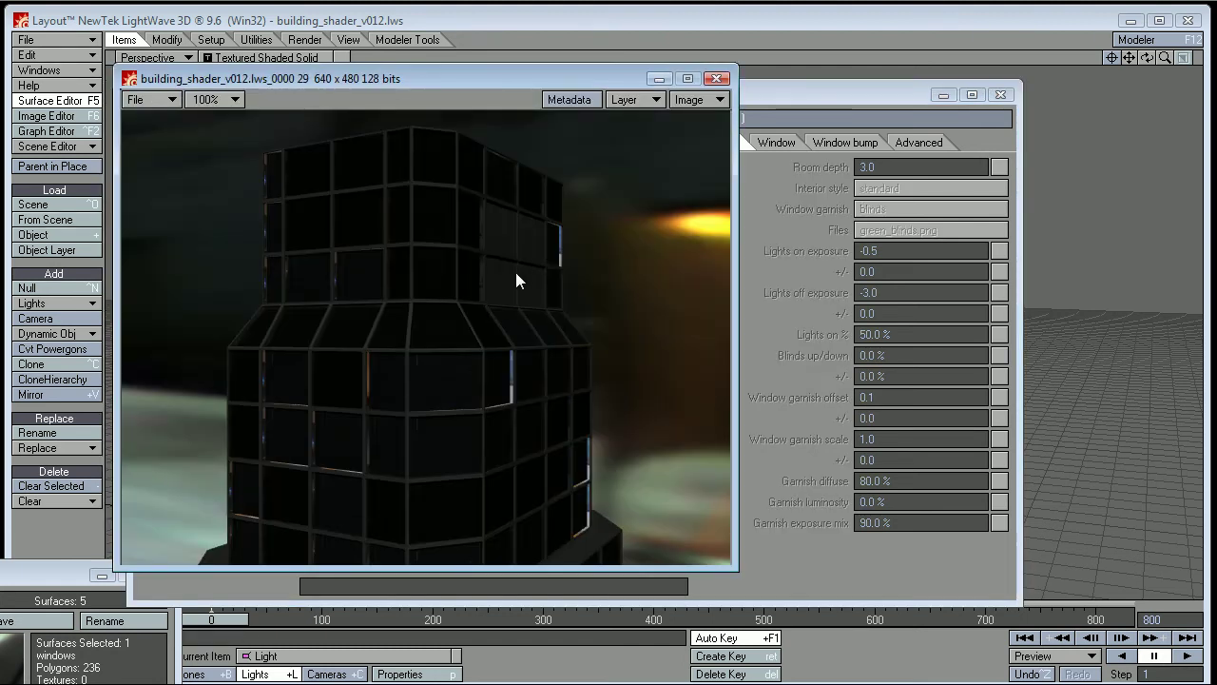
click(353, 323)
click(304, 327)
mouse_move(353, 95)
mouse_down()
mouse_move(352, 83)
mouse_move(349, 91)
mouse_up()
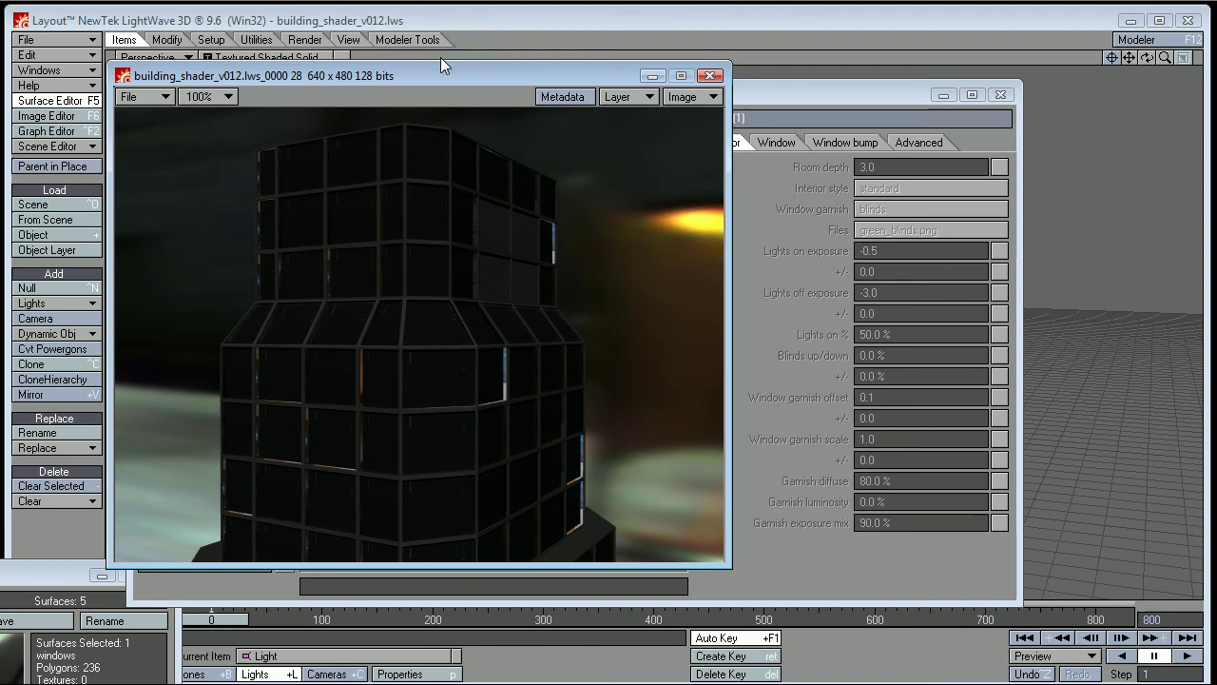
Reposition the render viewer window slightly up and to the left
drag(438, 76, 449, 76)
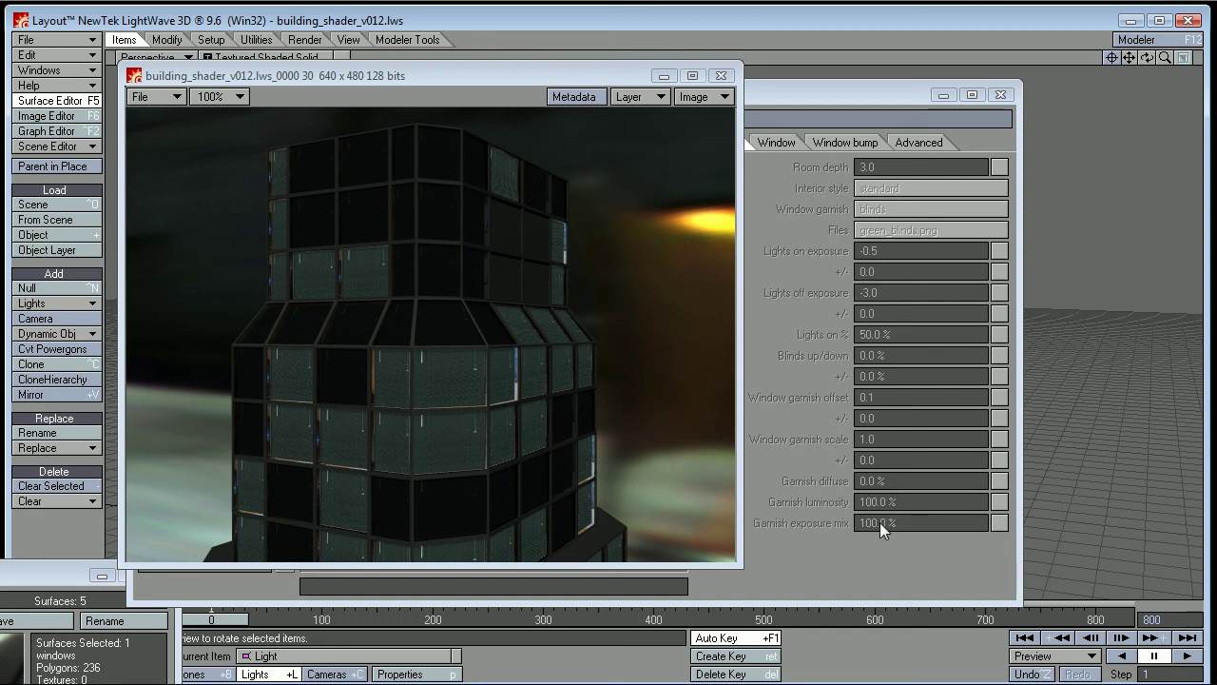
mouse_move(457, 80)
mouse_down()
mouse_move(445, 69)
mouse_move(436, 80)
mouse_up()
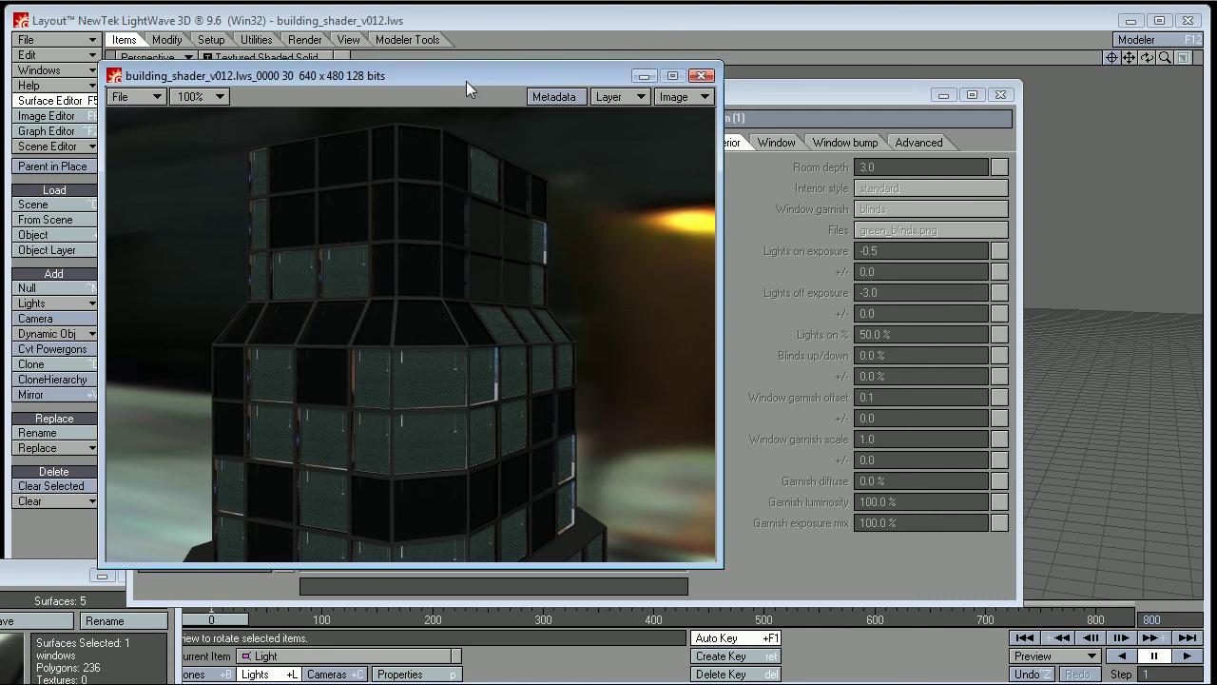
drag(466, 81, 447, 77)
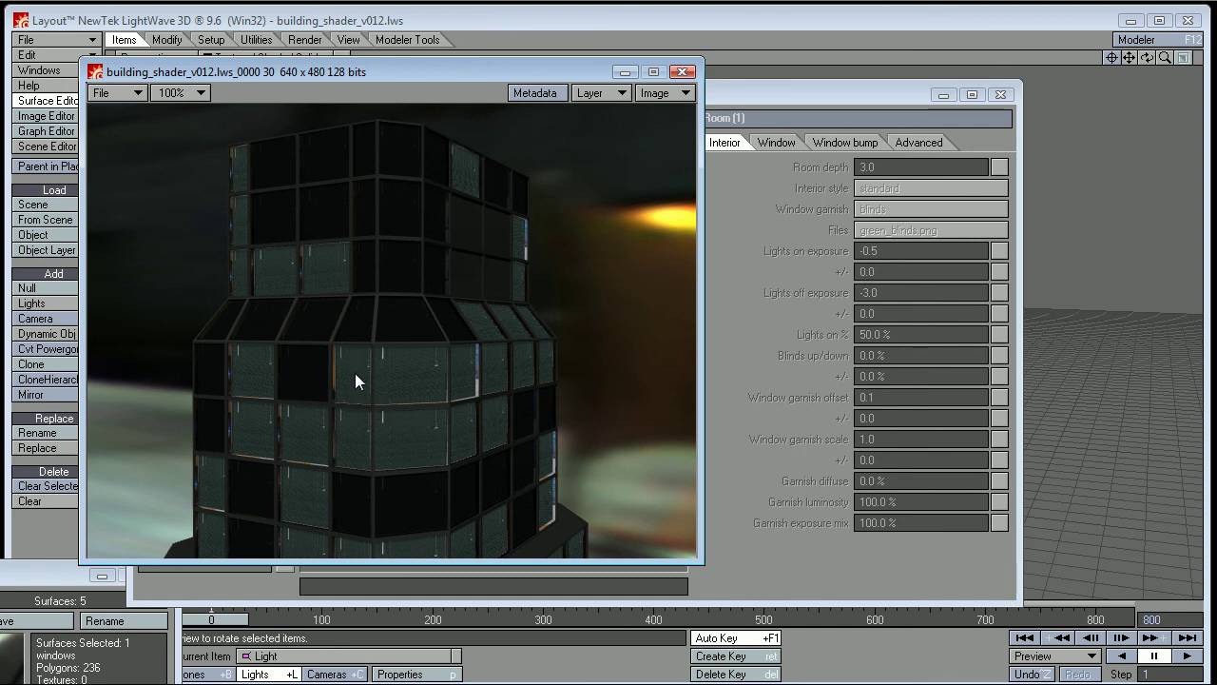
Flip back and forth between renders to compare the dark and lit-window results
key(Down)
key(Up)
key(Down)
key(Down)
key(Up)
key(Down)
key(Up)
key(Down)
key(Up)
key(Down)
key(Up)
key(Down)
key(Up)
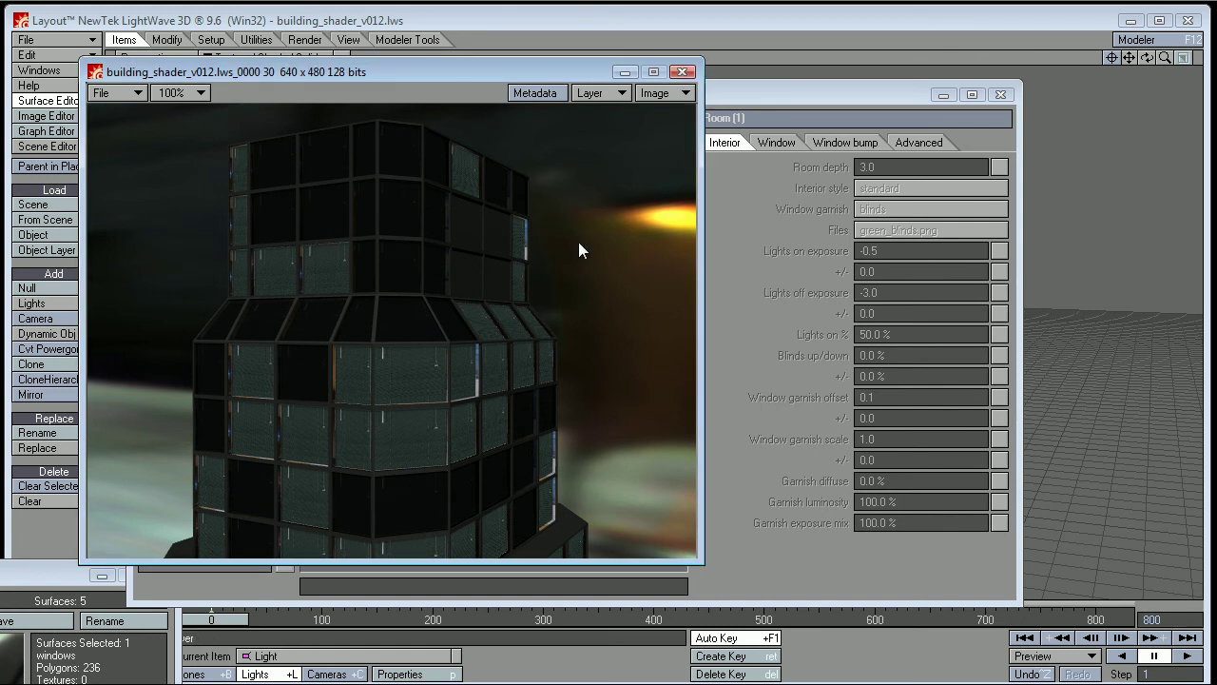